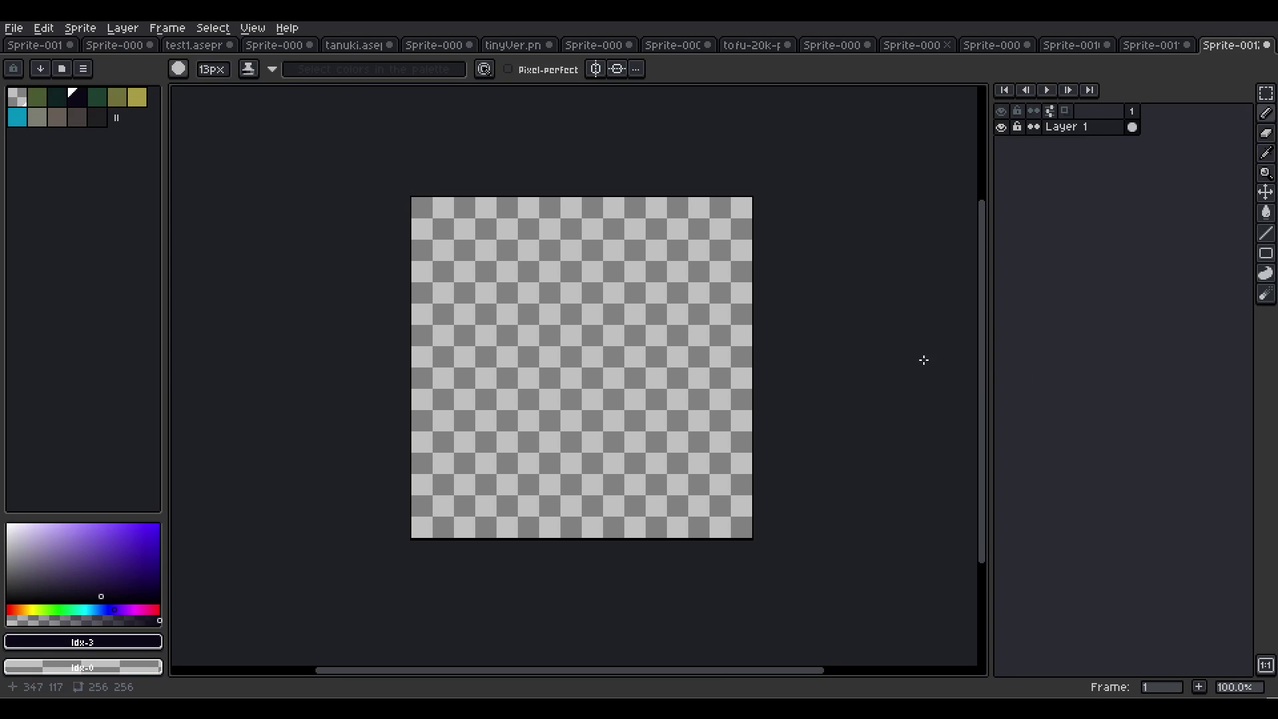
Draw a Y-shaped trunk stroke, undo it, and toggle between Eraser and Pencil.
left_click_drag(559, 287, 577, 433)
mouse_move(600, 289)
left_mouse_down()
mouse_move(578, 346)
mouse_move(569, 438)
mouse_move(588, 438)
left_mouse_up()
key("ctrl+z")
key("e")
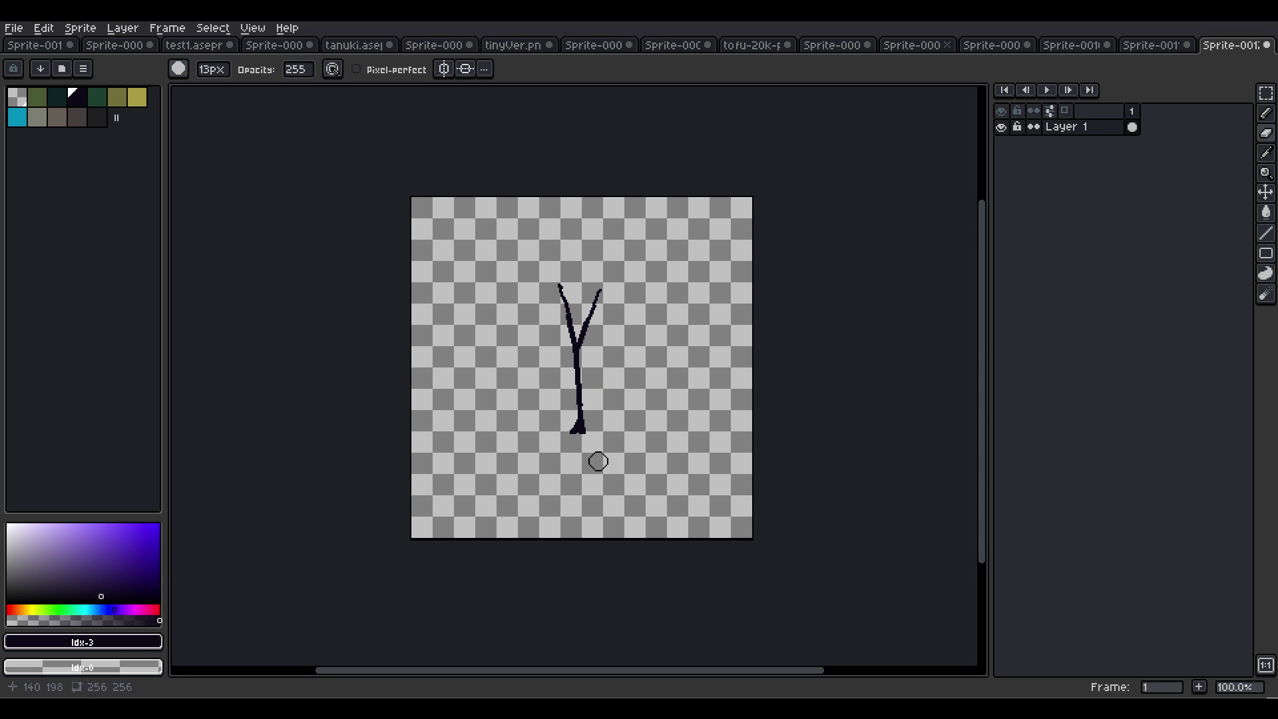
key("b")
Zoom to 200% and draw the trunk with branches reaching up and left.
scroll(637, 340, "up", 1)
left_click_drag(535, 496, 526, 362)
left_click_drag(506, 379, 445, 243)
mouse_move(471, 360)
left_mouse_down()
mouse_move(533, 448)
mouse_move(527, 493)
left_mouse_up()
Add a right-side branch beside the trunk and extend it upward.
key("e")
key("b")
left_click_drag(539, 349, 540, 458)
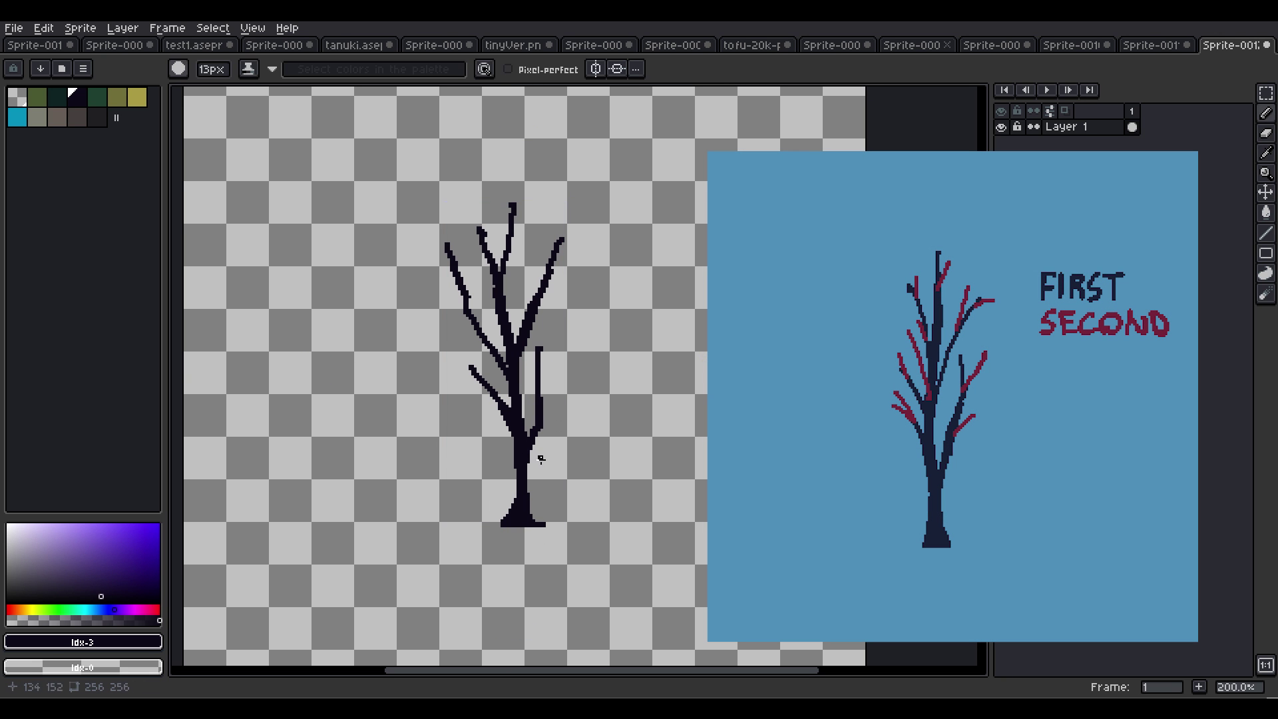
left_click_drag(546, 363, 542, 319)
Paint dark foliage blobs over the upper-left branches and crown.
left_click_drag(479, 360, 452, 399)
left_click_drag(439, 252, 453, 306)
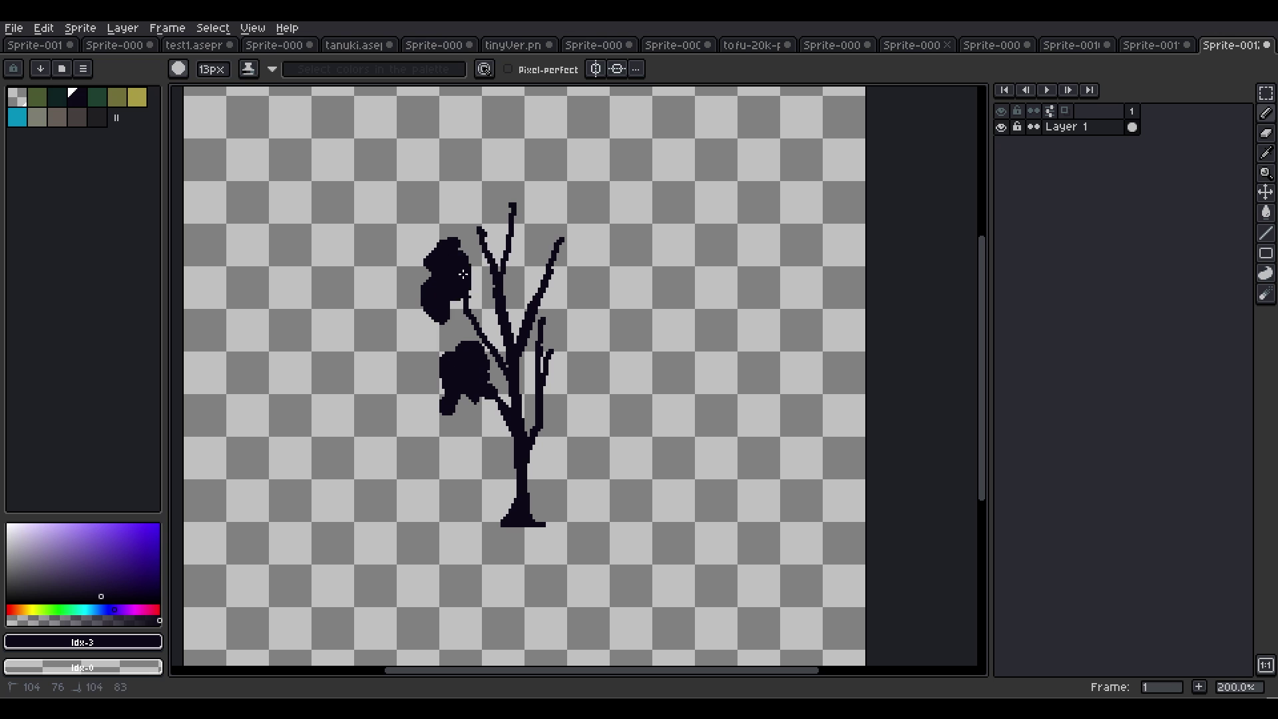
mouse_move(459, 233)
left_mouse_down()
mouse_move(511, 215)
mouse_move(553, 247)
mouse_move(559, 280)
mouse_move(529, 335)
mouse_move(565, 363)
left_mouse_up()
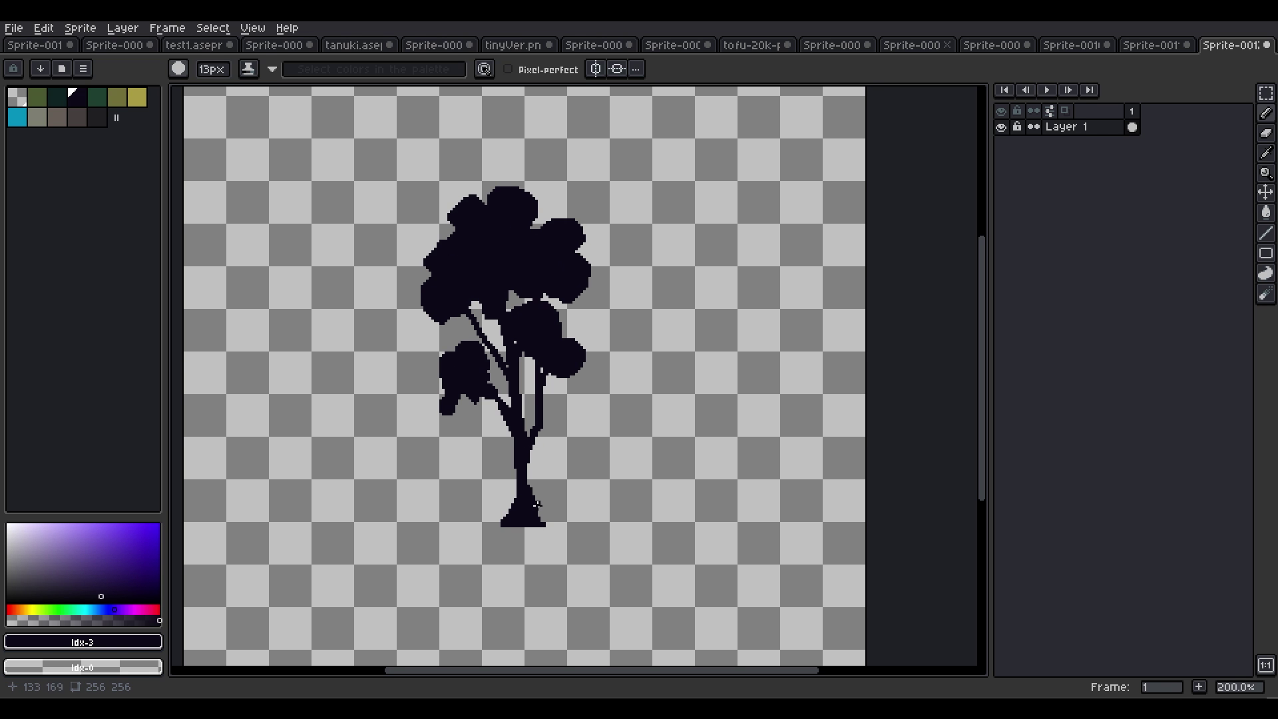
Erase the trunk's right foot and redraw it as a wide base extending right.
key("e")
mouse_move(543, 519)
left_mouse_down()
mouse_move(511, 616)
mouse_move(507, 523)
mouse_move(537, 566)
mouse_move(524, 569)
mouse_move(560, 593)
mouse_move(563, 581)
mouse_move(544, 583)
mouse_move(579, 582)
mouse_move(531, 560)
mouse_move(508, 586)
mouse_move(565, 603)
mouse_move(470, 592)
mouse_move(600, 587)
mouse_move(528, 610)
left_mouse_up()
key("b")
key("e")
key("b")
key("ctrl+z")
key("e")
key("b")
mouse_move(500, 565)
left_mouse_down()
mouse_move(549, 574)
mouse_move(604, 591)
left_mouse_up()
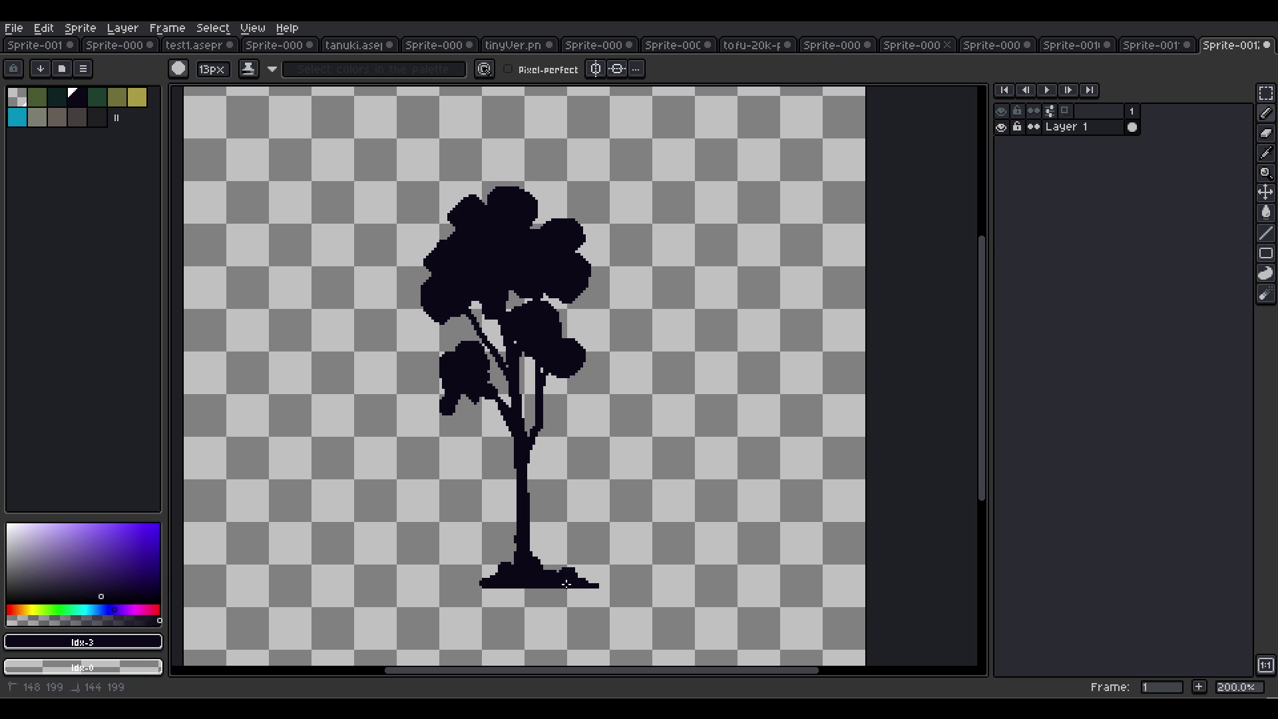
Add small dark strokes on branches near the trunk, checking them with undo and redo.
key("e")
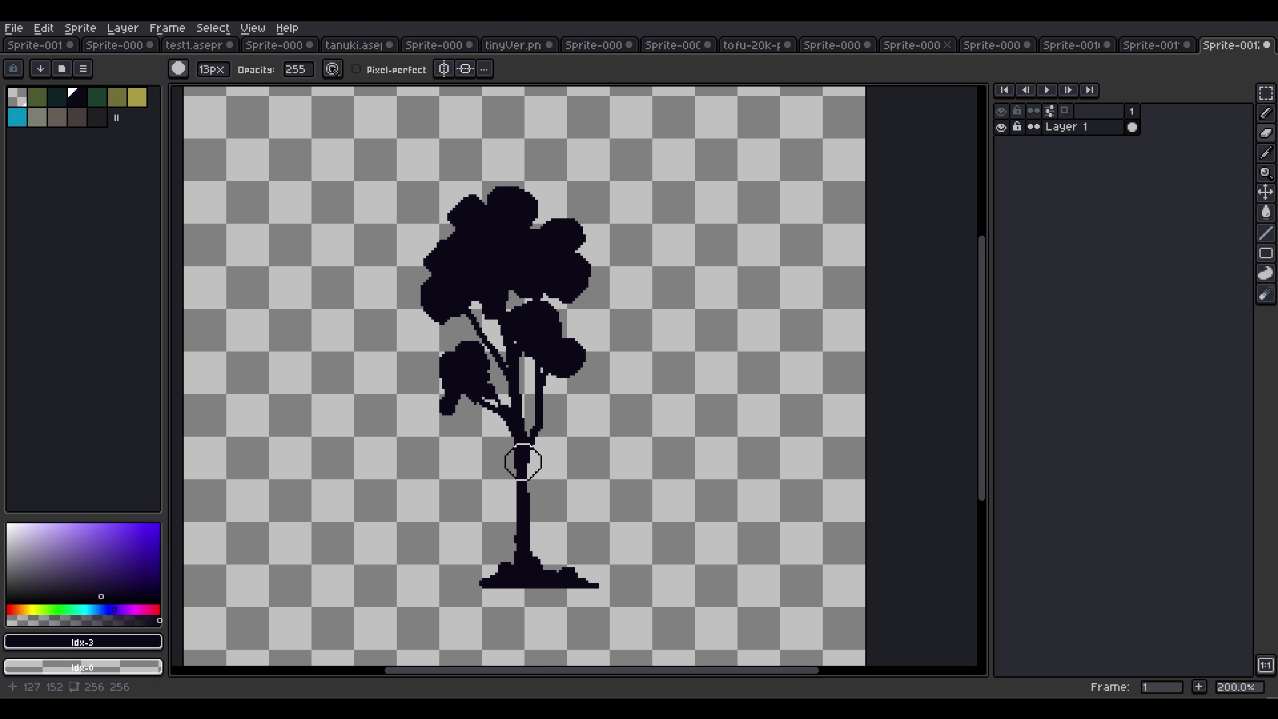
key("b")
mouse_move(495, 366)
left_mouse_down()
mouse_move(504, 387)
mouse_move(550, 387)
left_mouse_up()
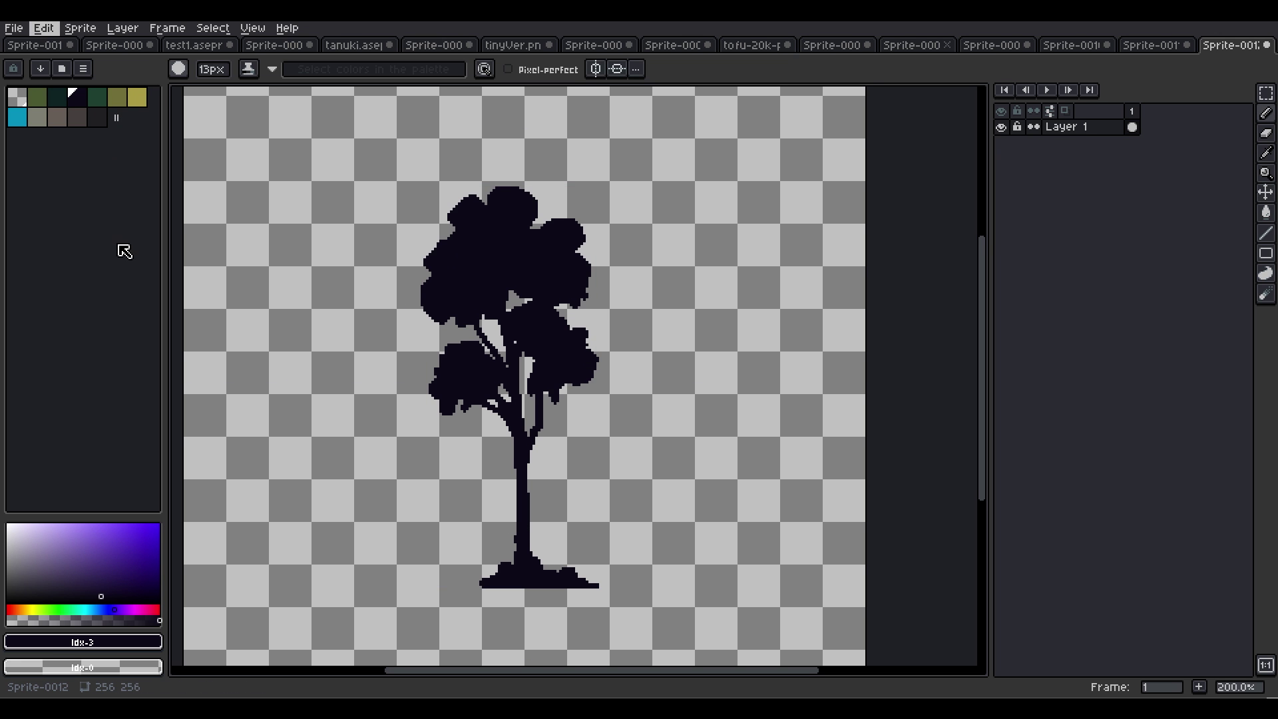
key("ctrl+z")
key("ctrl+y")
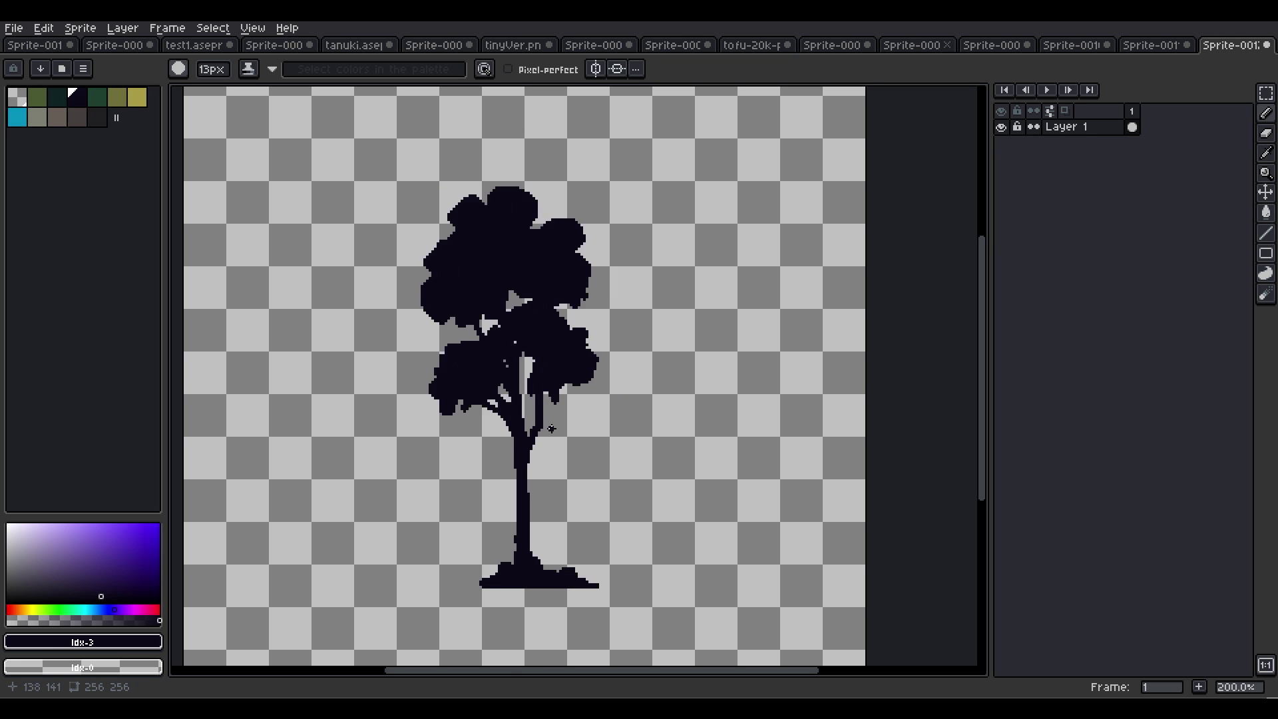
key("ctrl+z")
key("ctrl+y")
key("shift+g")
key("b")
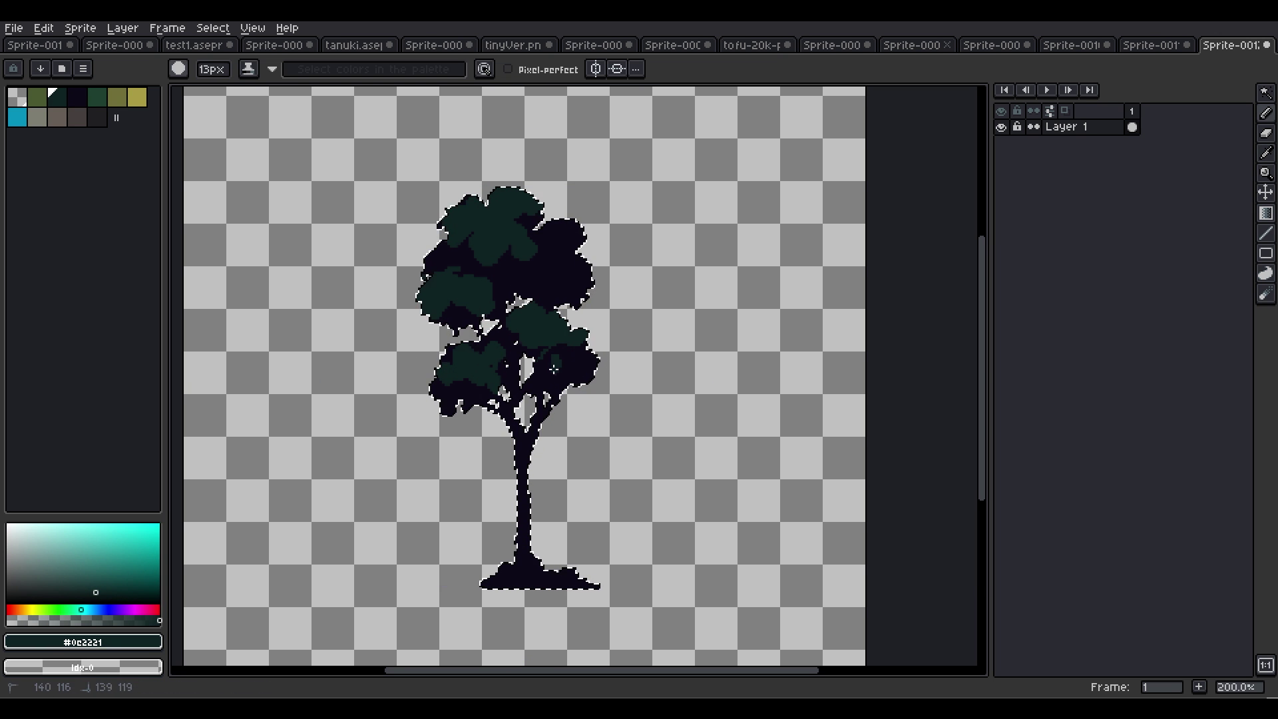
Paint dark teal #0c2221 over the right canopy lobe and zoom in to 400%.
mouse_move(559, 260)
left_mouse_down()
mouse_move(569, 280)
mouse_move(578, 272)
mouse_move(532, 213)
mouse_move(579, 262)
left_mouse_up()
key("v")
key("b")
scroll(517, 268, "up", 1)
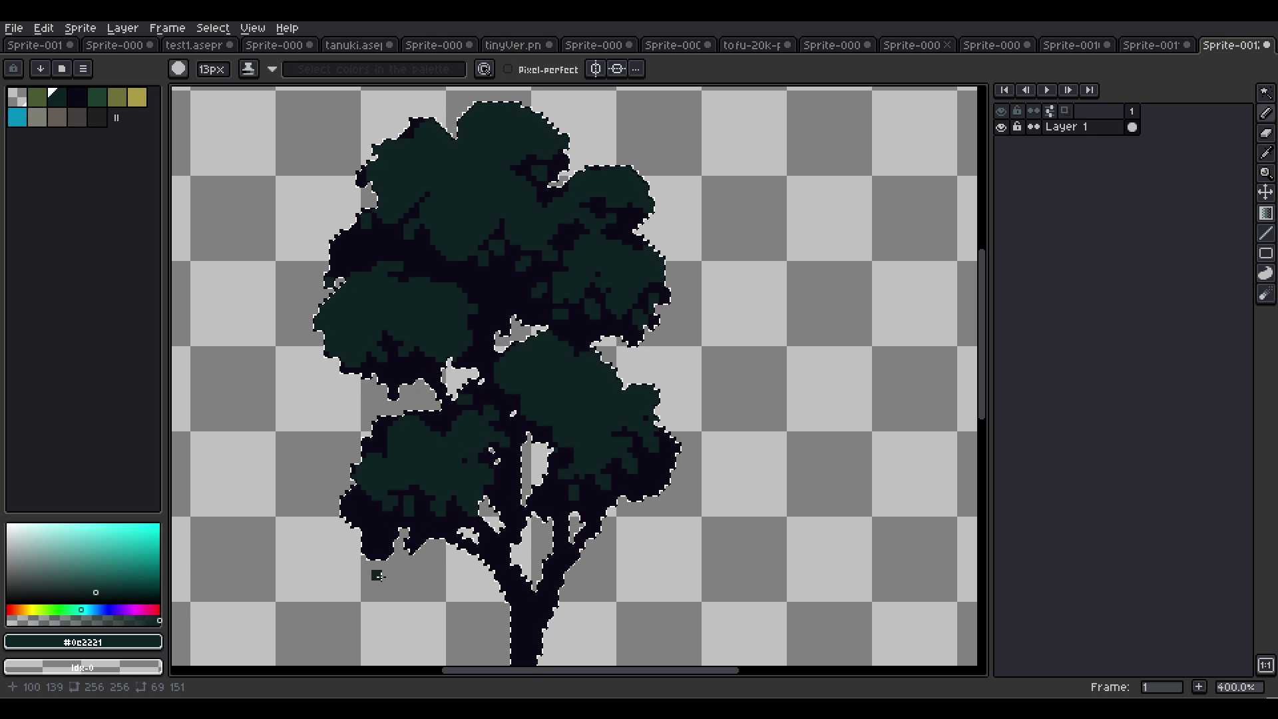
Brush palette green Idx-4 across the canopy top, left-middle and lower-left areas.
left_click(98, 97)
mouse_move(400, 160)
left_mouse_down()
mouse_move(453, 133)
mouse_move(617, 181)
left_mouse_up()
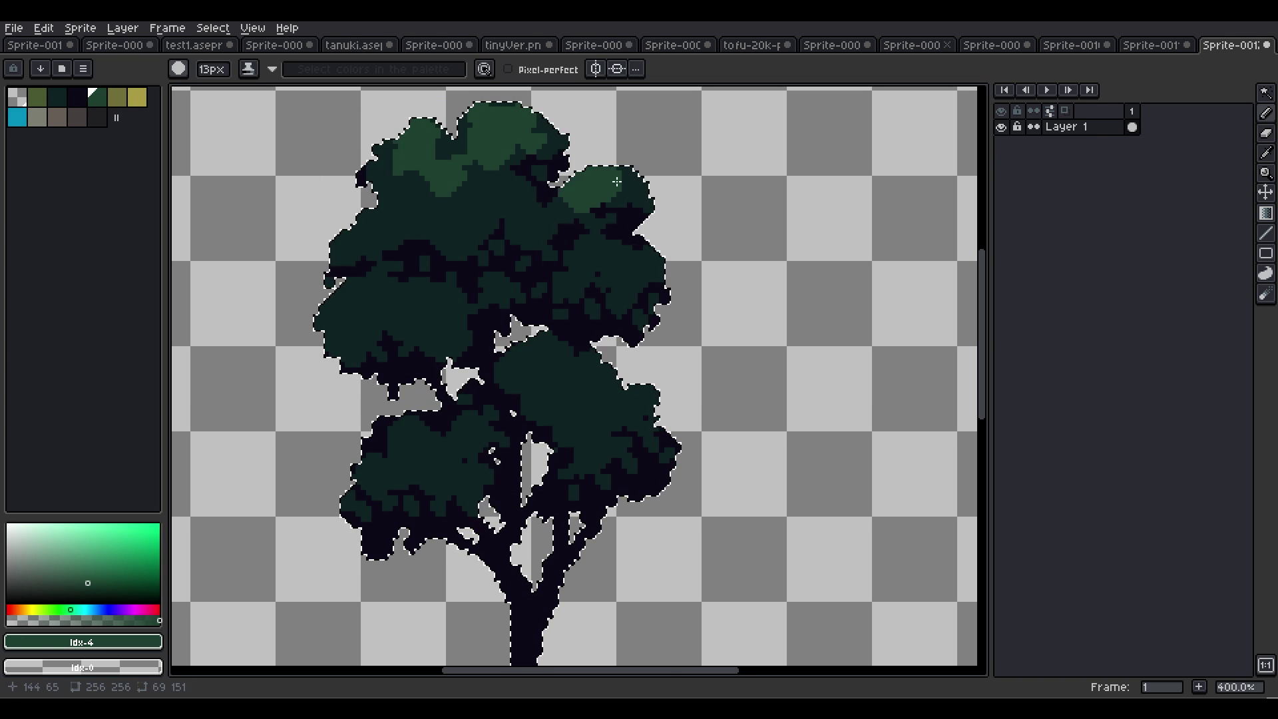
left_click_drag(479, 213, 336, 249)
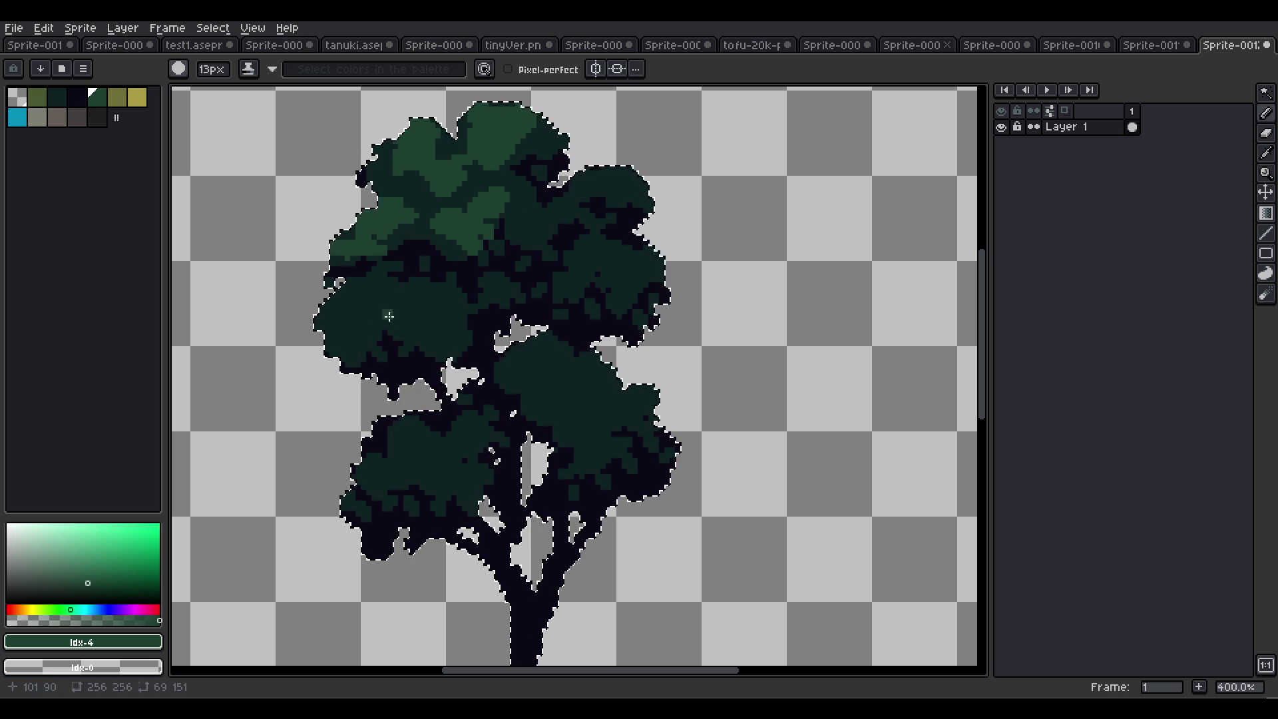
mouse_move(389, 316)
left_mouse_down()
mouse_move(346, 306)
mouse_move(425, 286)
mouse_move(469, 299)
mouse_move(373, 348)
left_mouse_up()
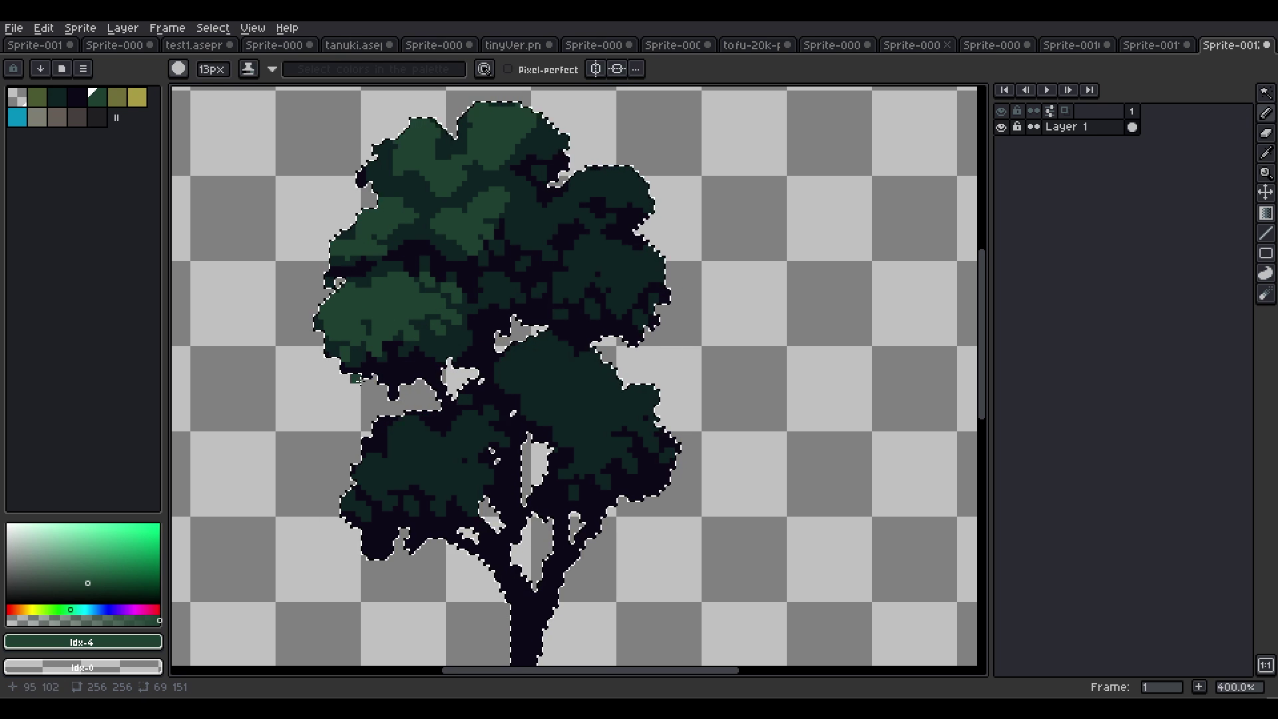
Sample green #1c4030 and brush it over the upper-right, middle-right and lower-left canopy.
key("v")
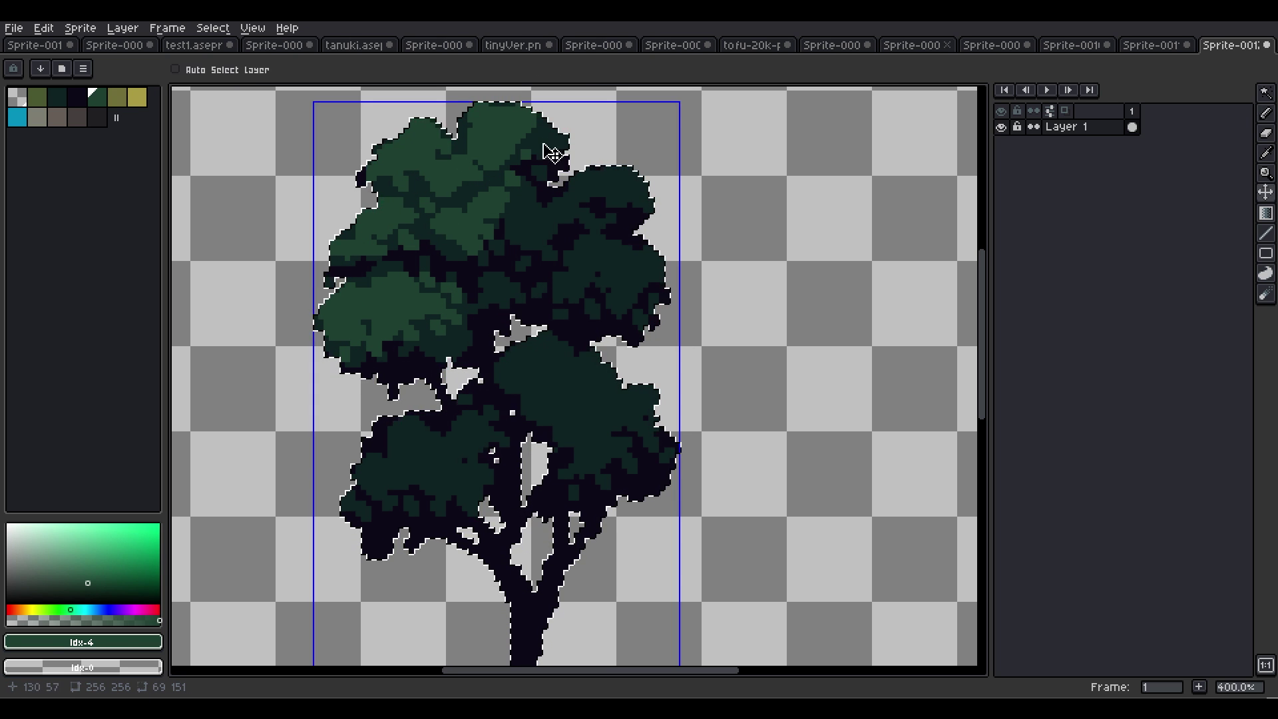
key("b")
left_click(647, 200, "alt")
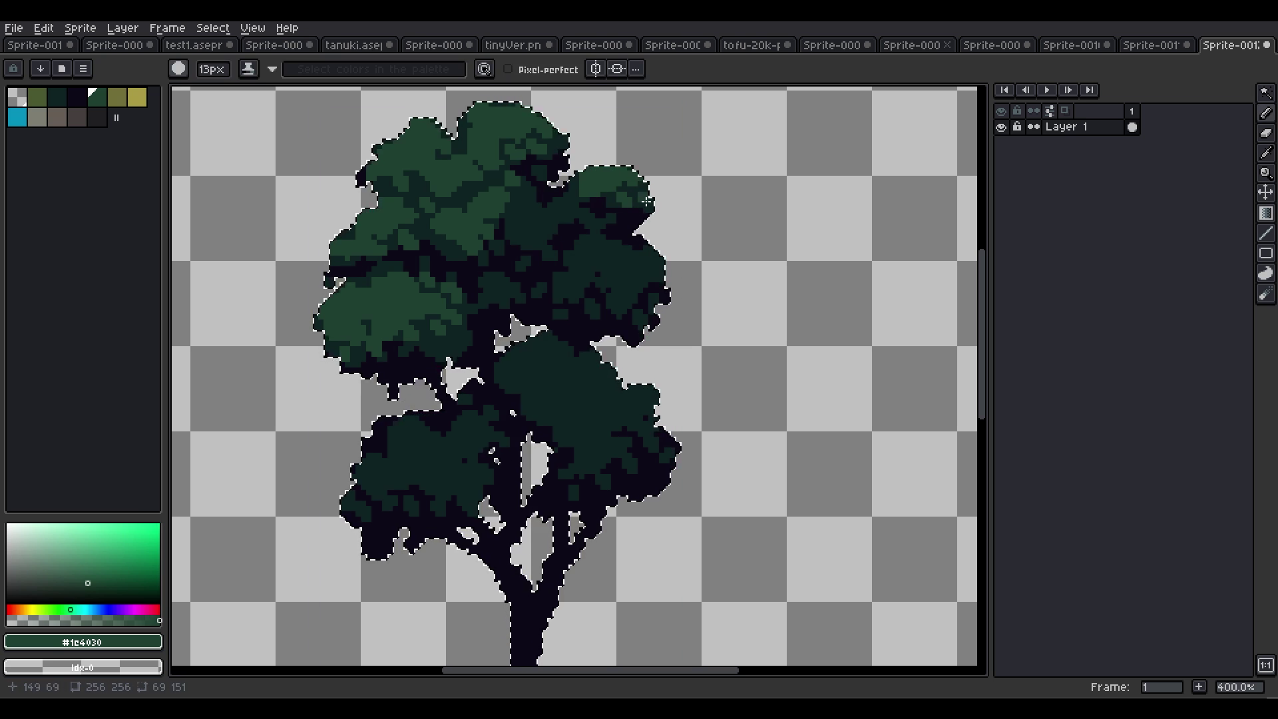
mouse_move(589, 256)
left_mouse_down()
mouse_move(583, 277)
mouse_move(636, 250)
left_mouse_up()
key("ctrl")
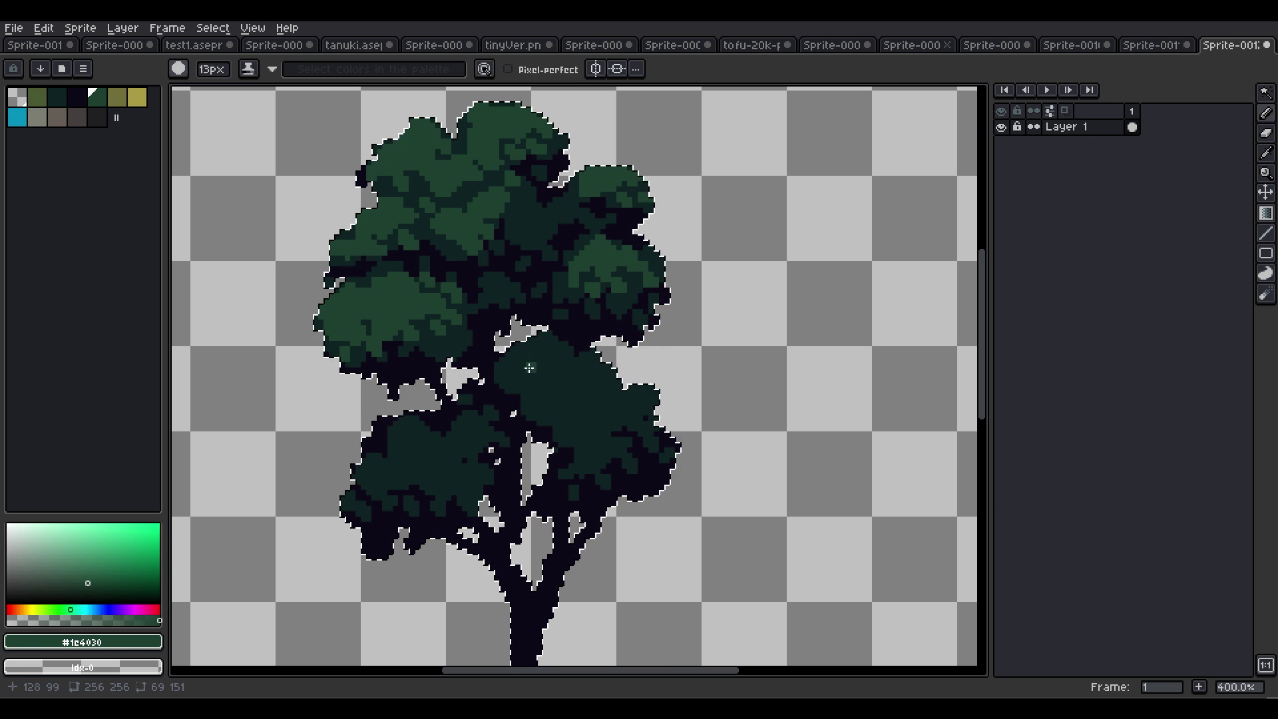
left_click_drag(529, 368, 572, 380)
key("ctrl")
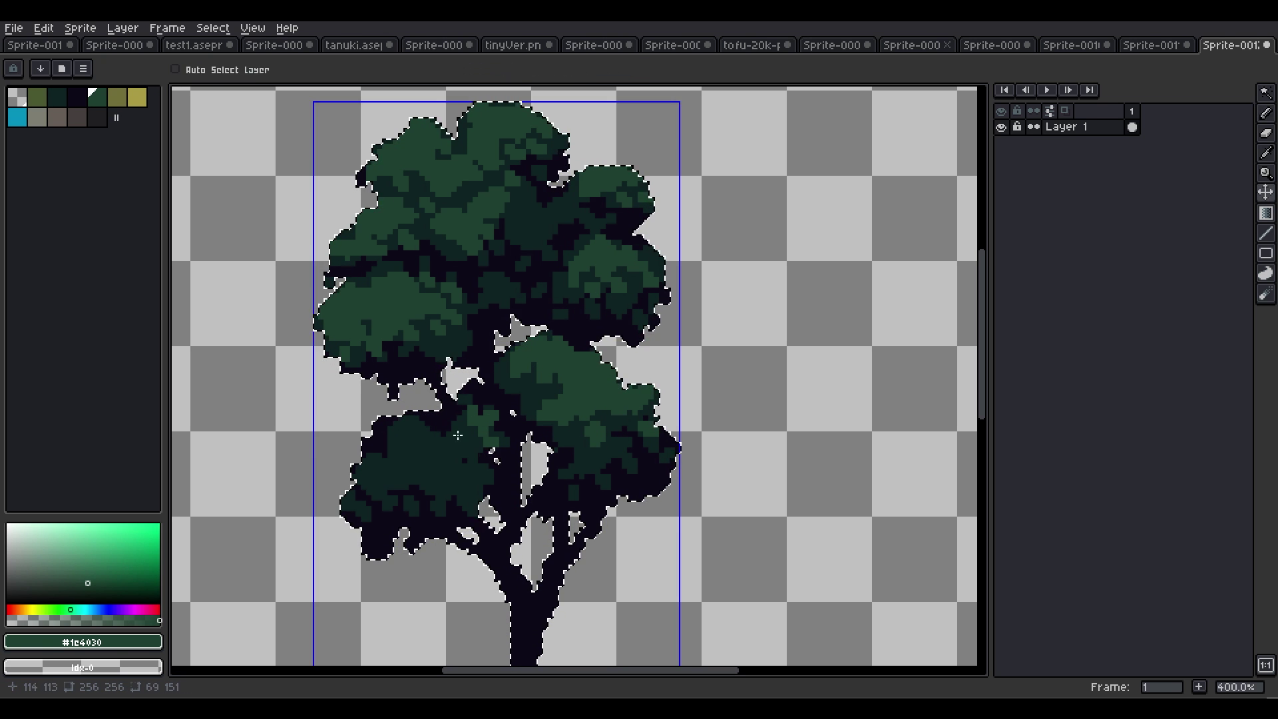
mouse_move(457, 435)
left_mouse_down()
mouse_move(480, 470)
mouse_move(413, 445)
mouse_move(426, 451)
mouse_move(397, 463)
mouse_move(394, 491)
mouse_move(456, 482)
mouse_move(422, 472)
mouse_move(415, 512)
left_mouse_up()
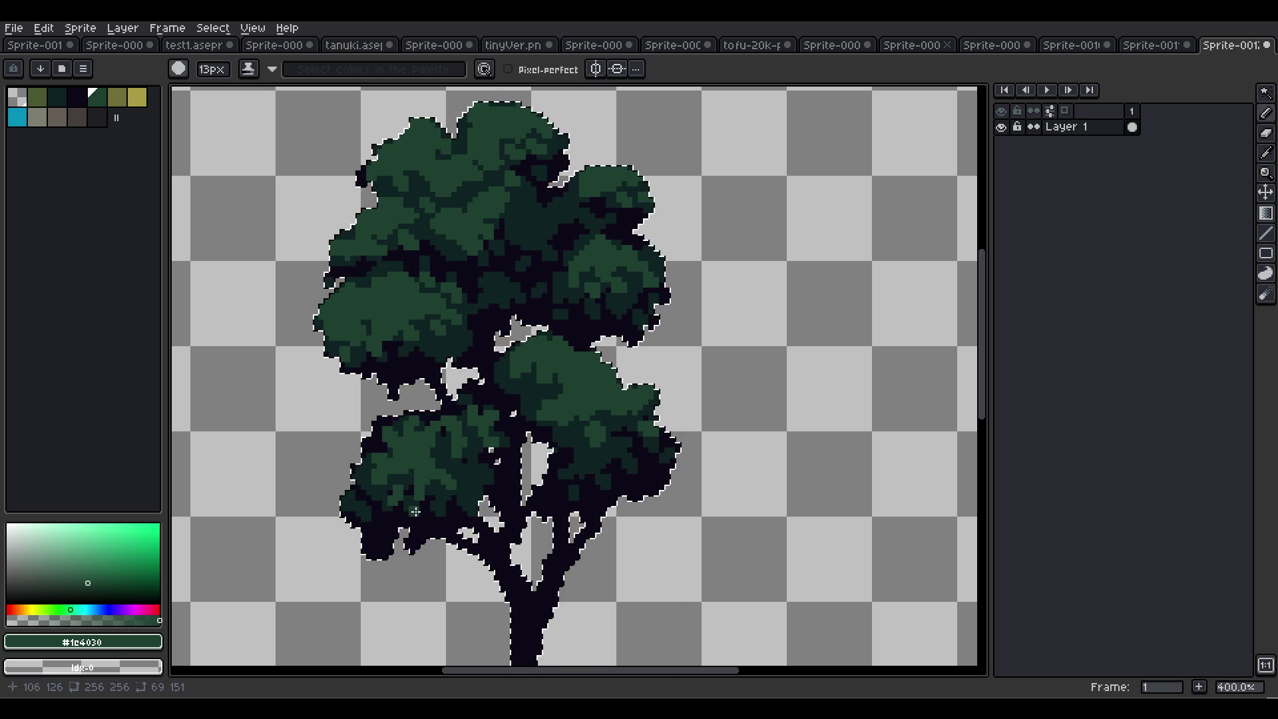
Eyedrop dark teal #0c2221 and green #1c4030 from the canopy, then zoom out.
key("ctrl")
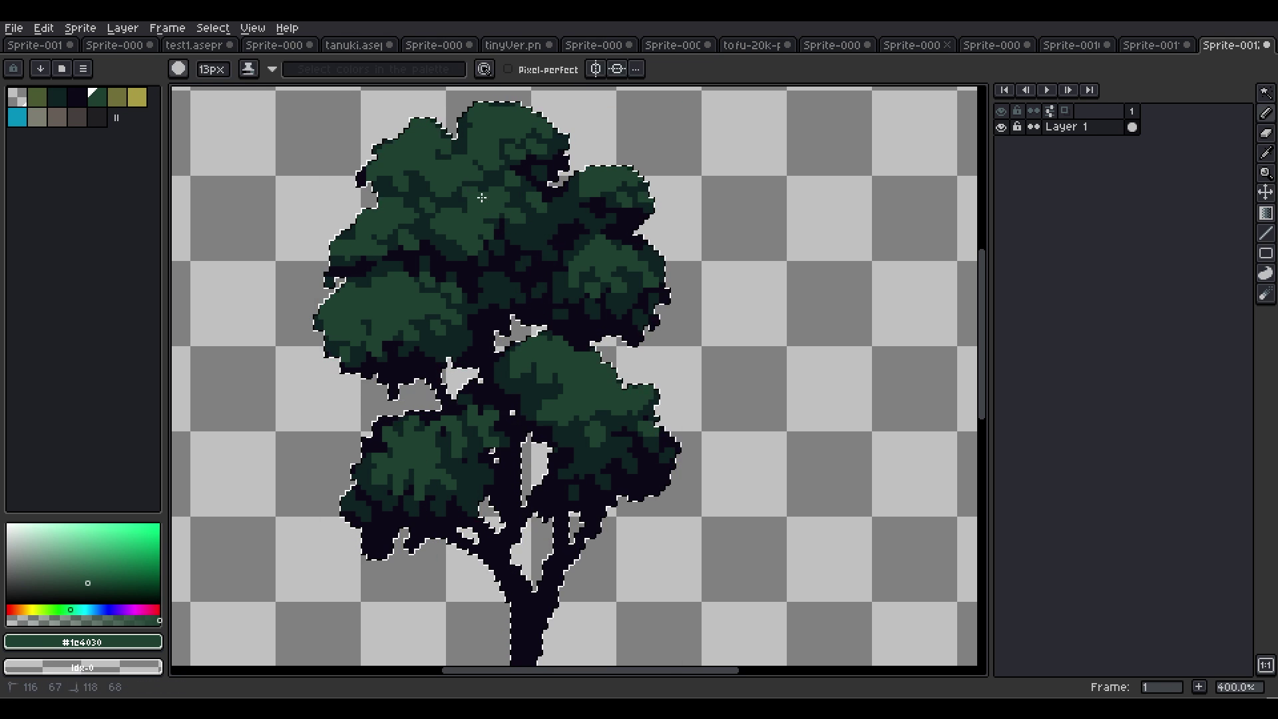
key("ctrl")
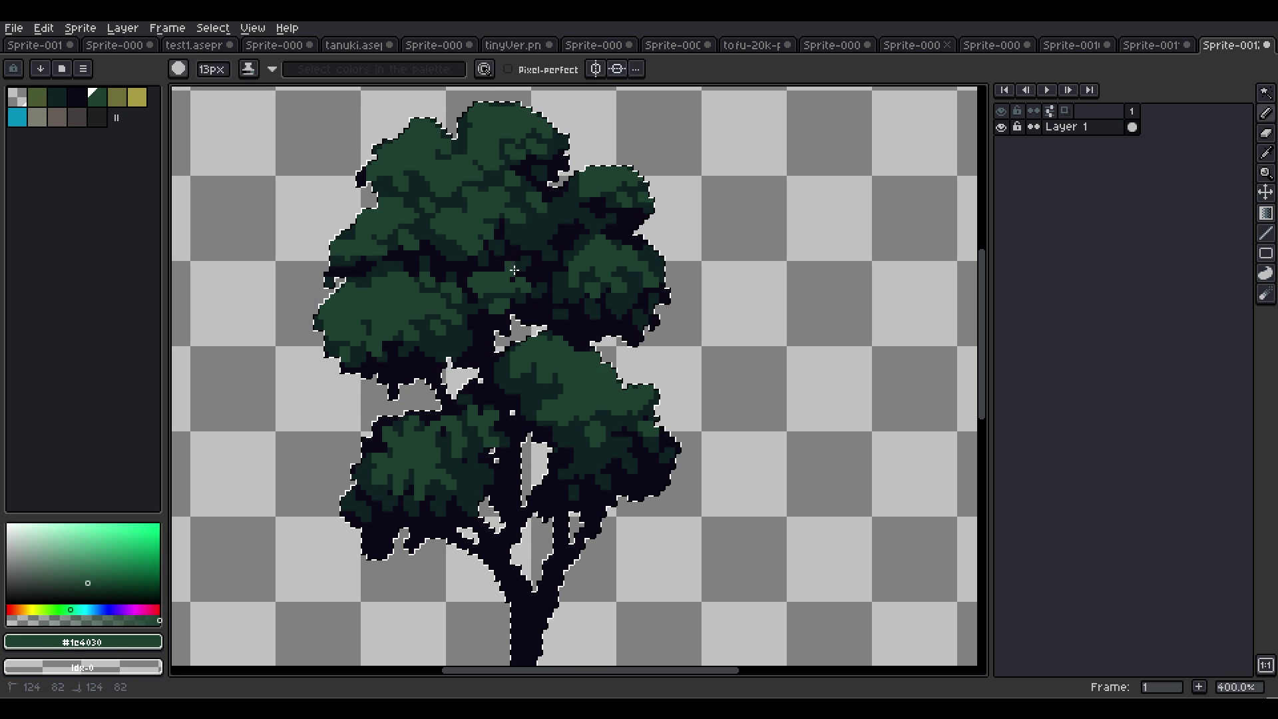
key("ctrl")
left_click(585, 244, "alt")
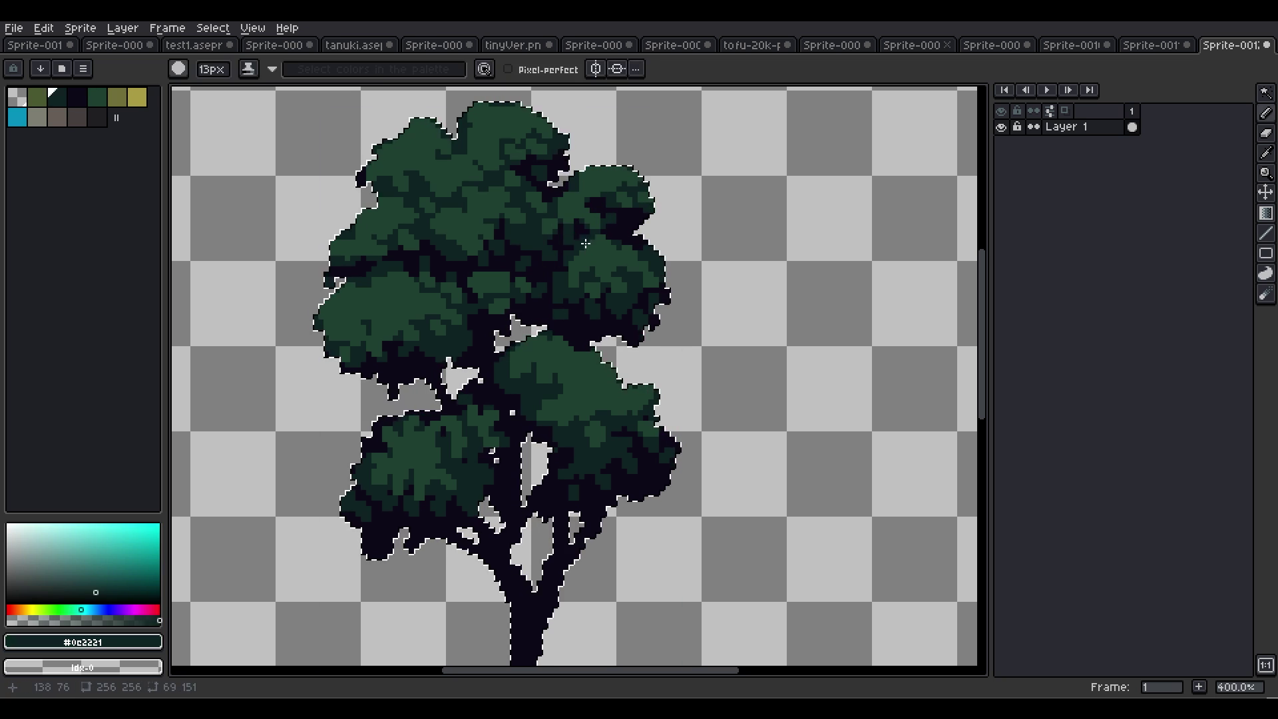
key("ctrl")
left_click(563, 295, "alt")
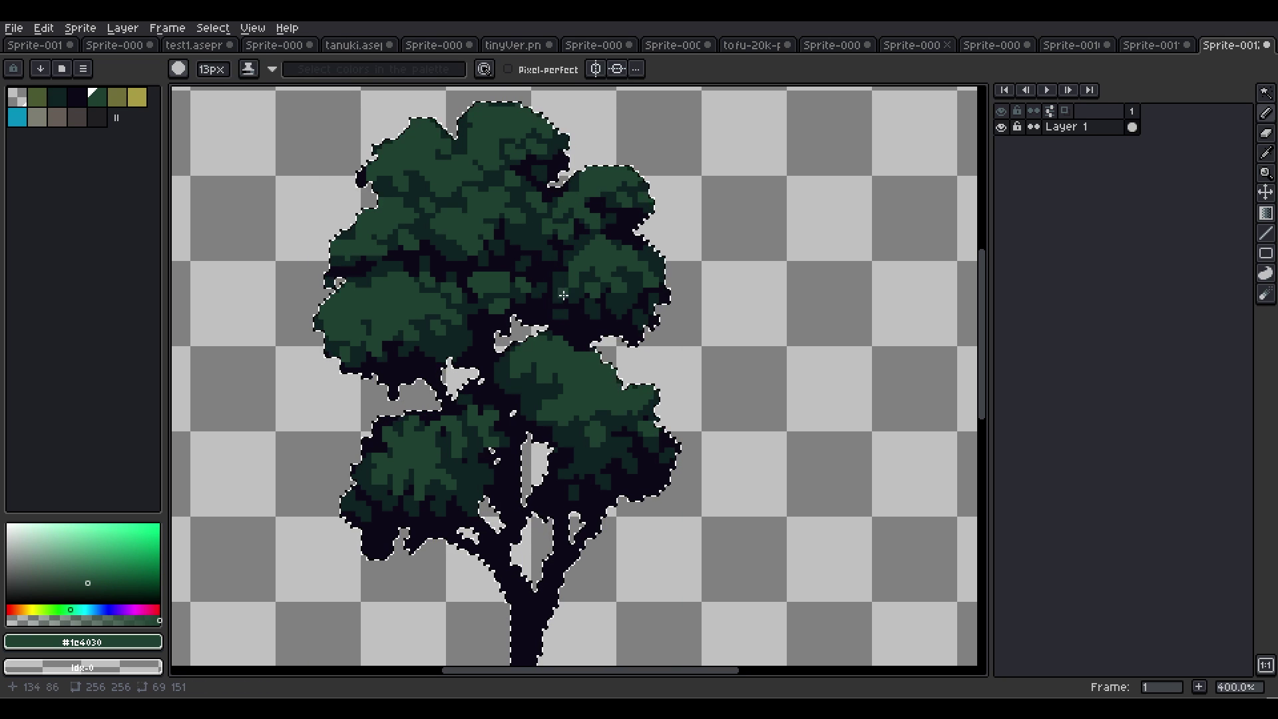
scroll(399, 176, "down", 1)
Paint olive patches on the lower-left and right canopy, undoing the upper-left olive strokes.
left_click(37, 97)
left_click_drag(593, 416, 605, 439)
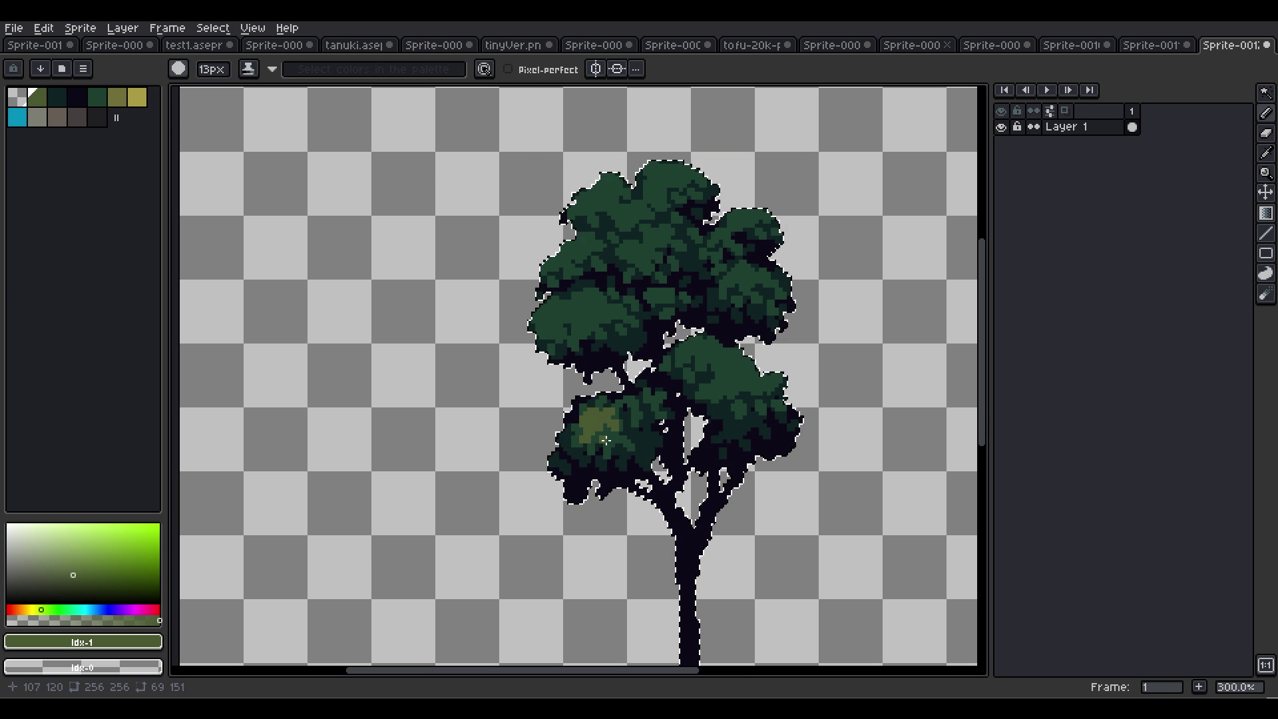
key("ctrl")
left_click_drag(732, 365, 705, 372)
key("ctrl")
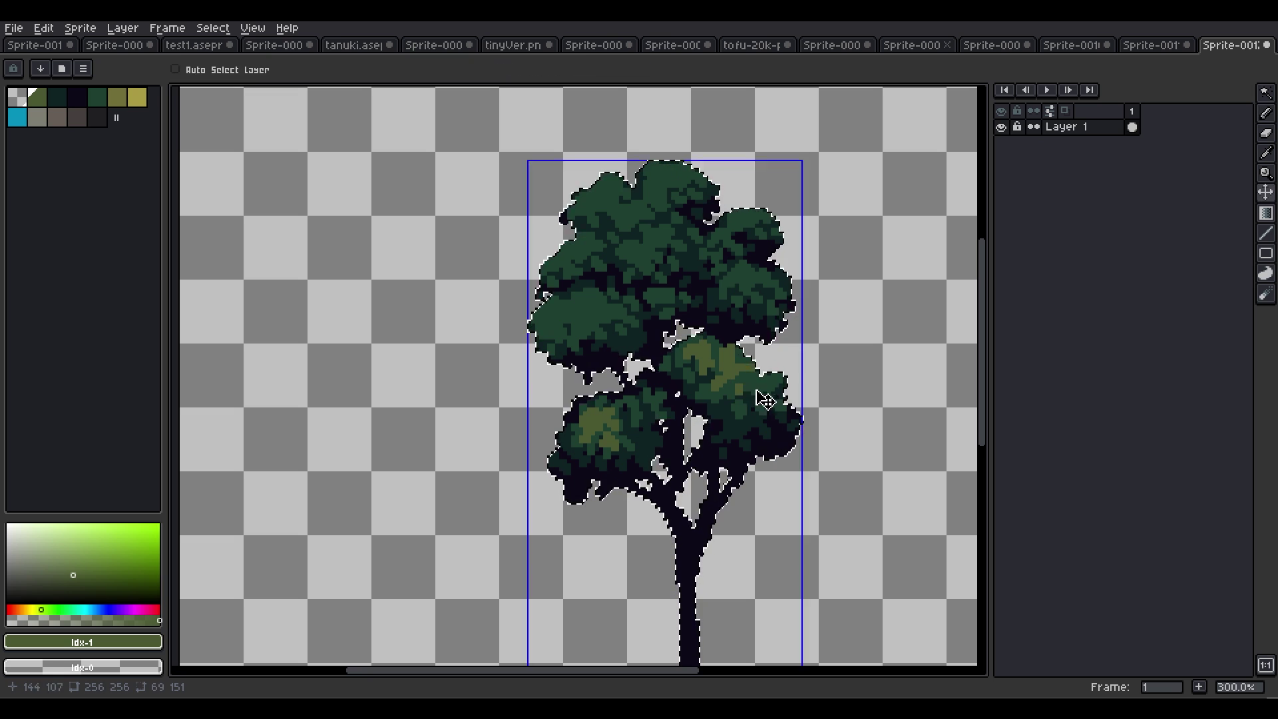
key("ctrl")
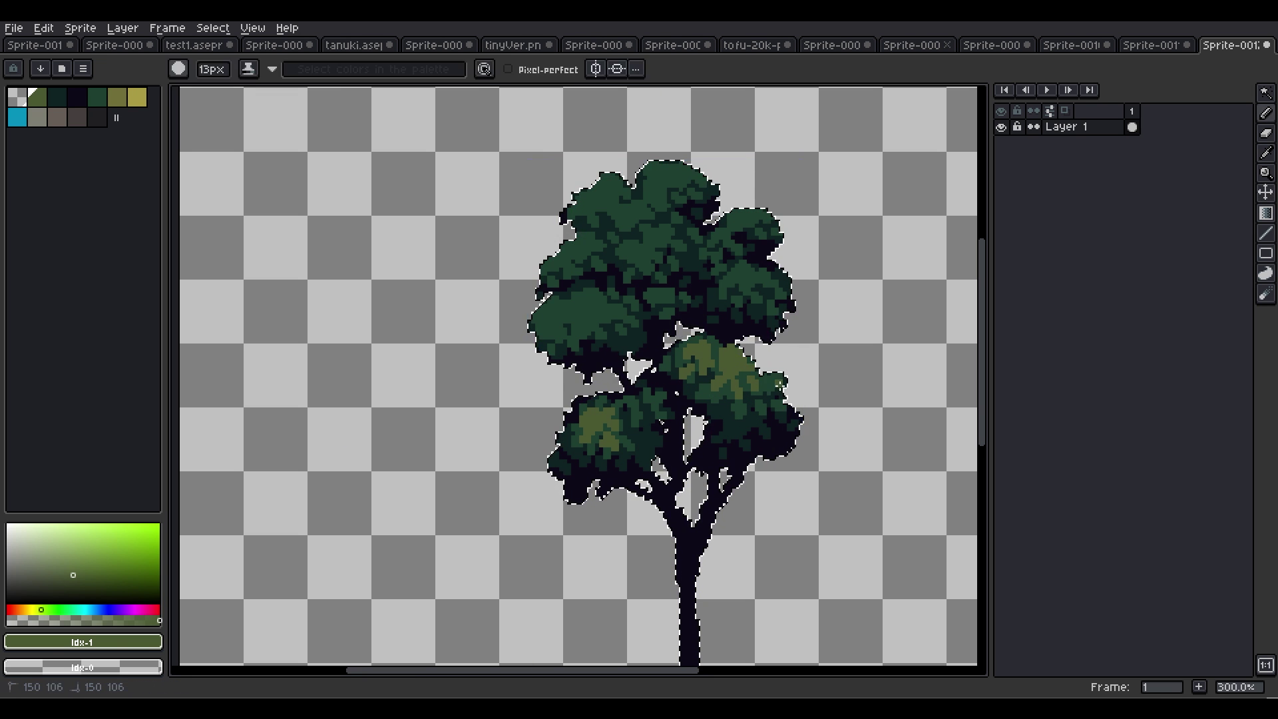
mouse_move(541, 323)
left_mouse_down()
mouse_move(559, 313)
mouse_move(598, 334)
mouse_move(625, 307)
mouse_move(573, 295)
mouse_move(559, 341)
left_mouse_up()
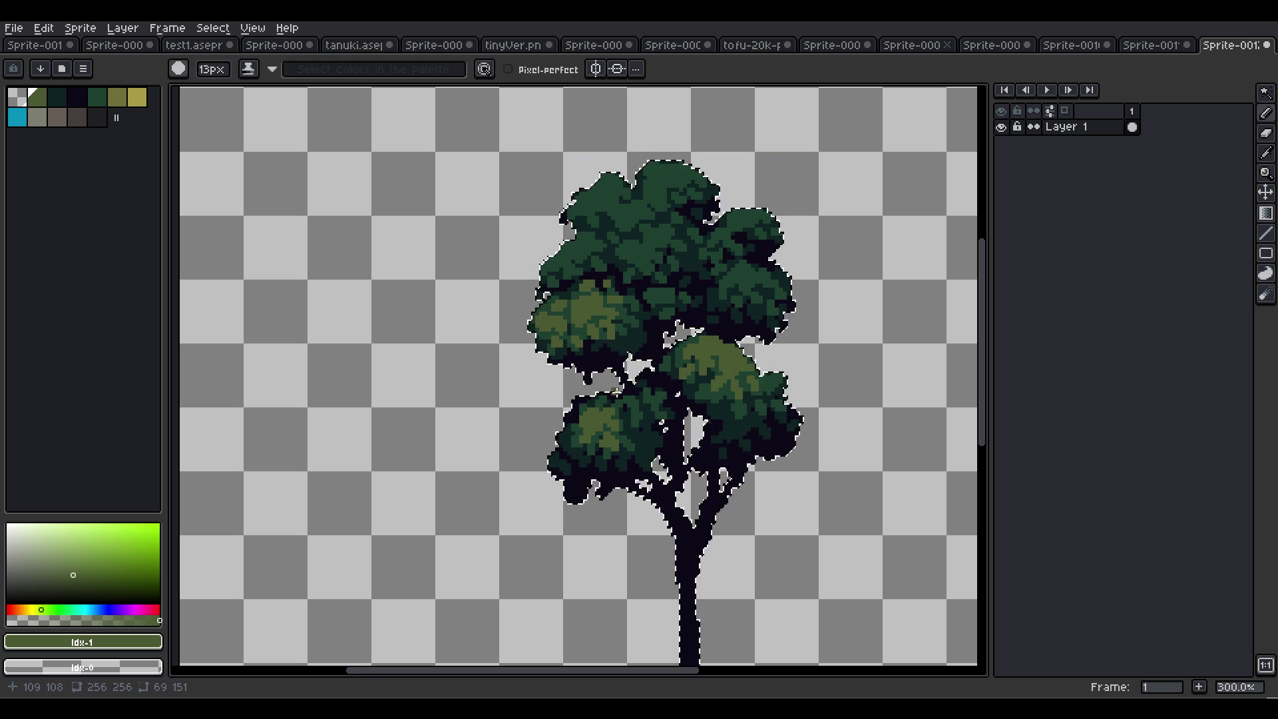
key("ctrl+z")
key("ctrl+z")
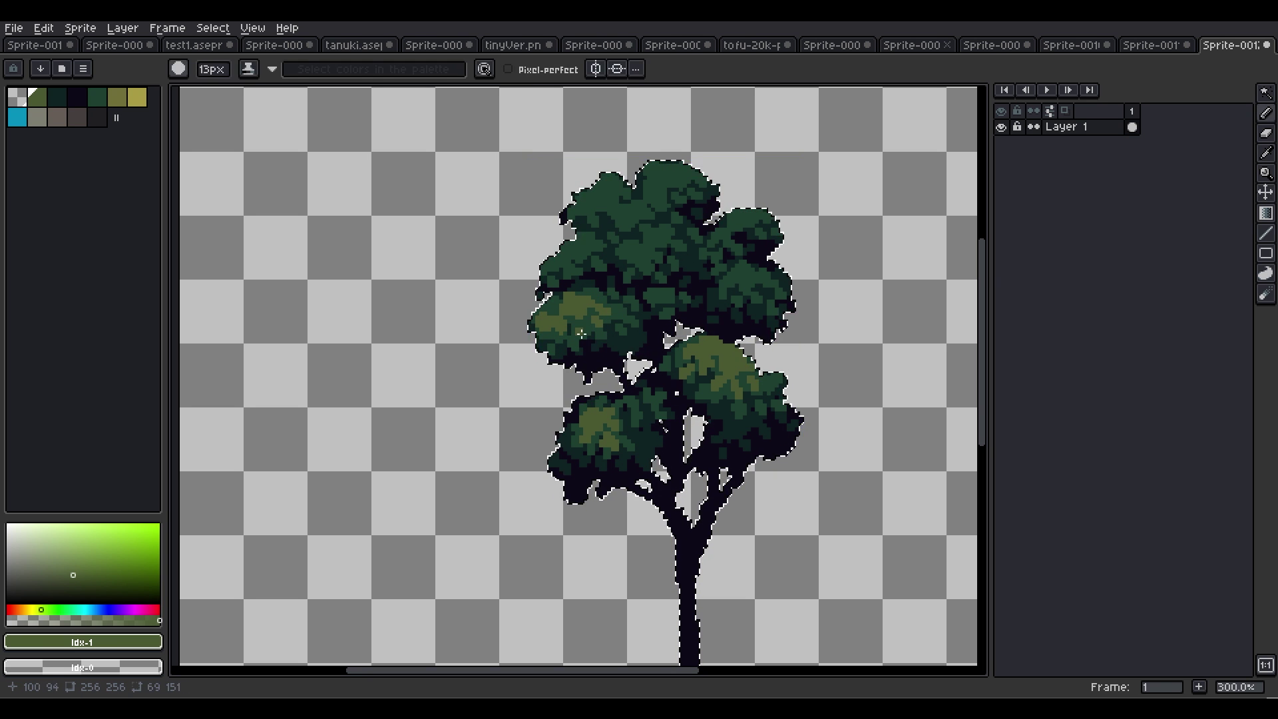
Sample dark green and olive from the canopy and dab olive onto its top-left edge.
left_click(567, 326, "alt")
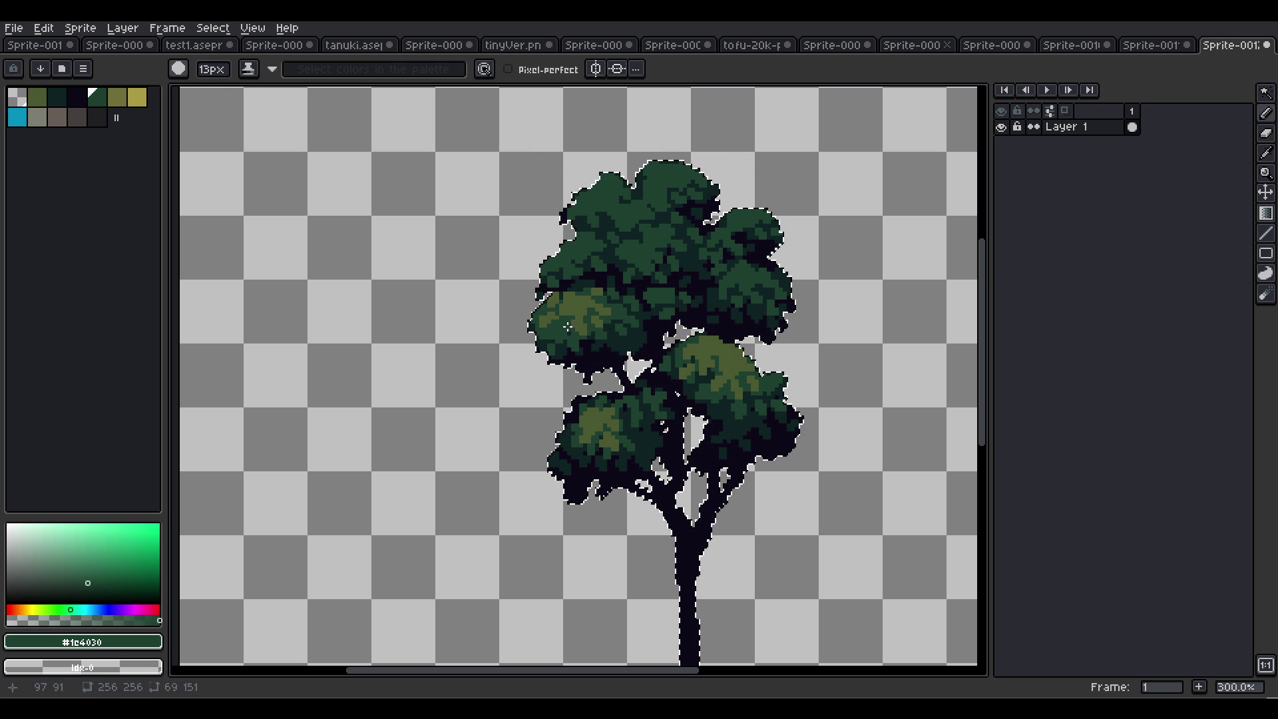
left_click(573, 316, "alt")
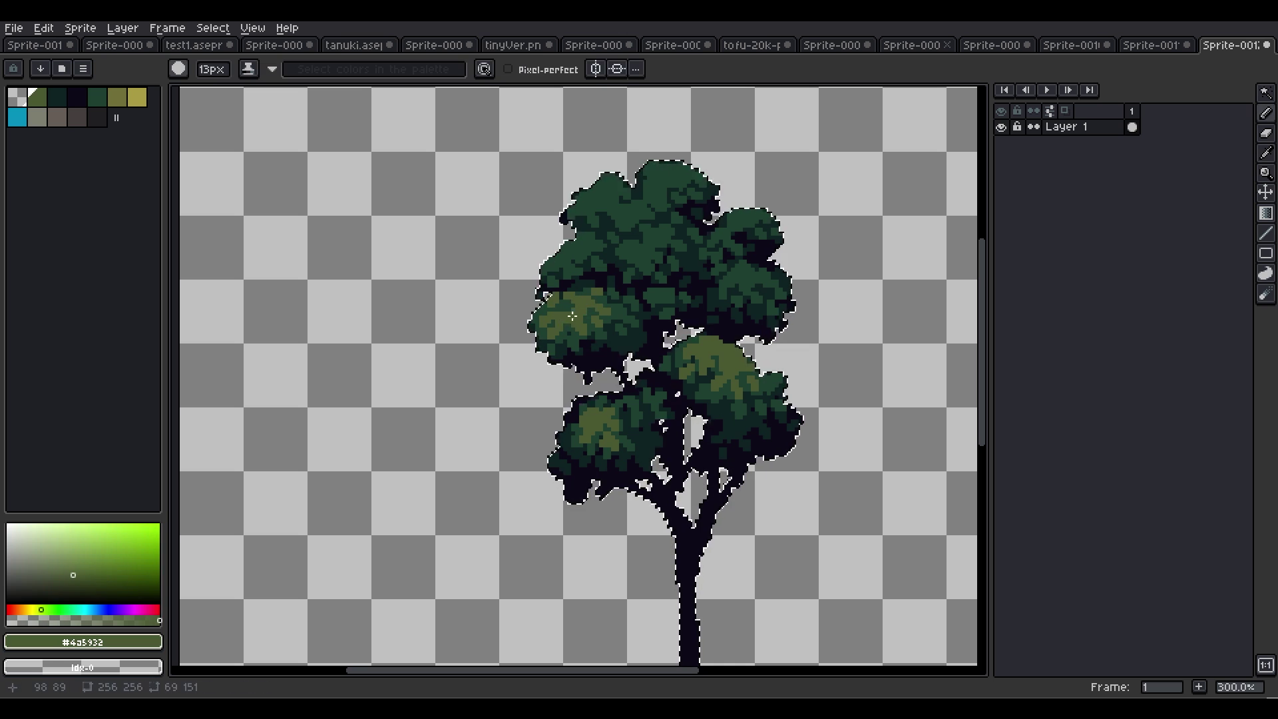
left_click(612, 180)
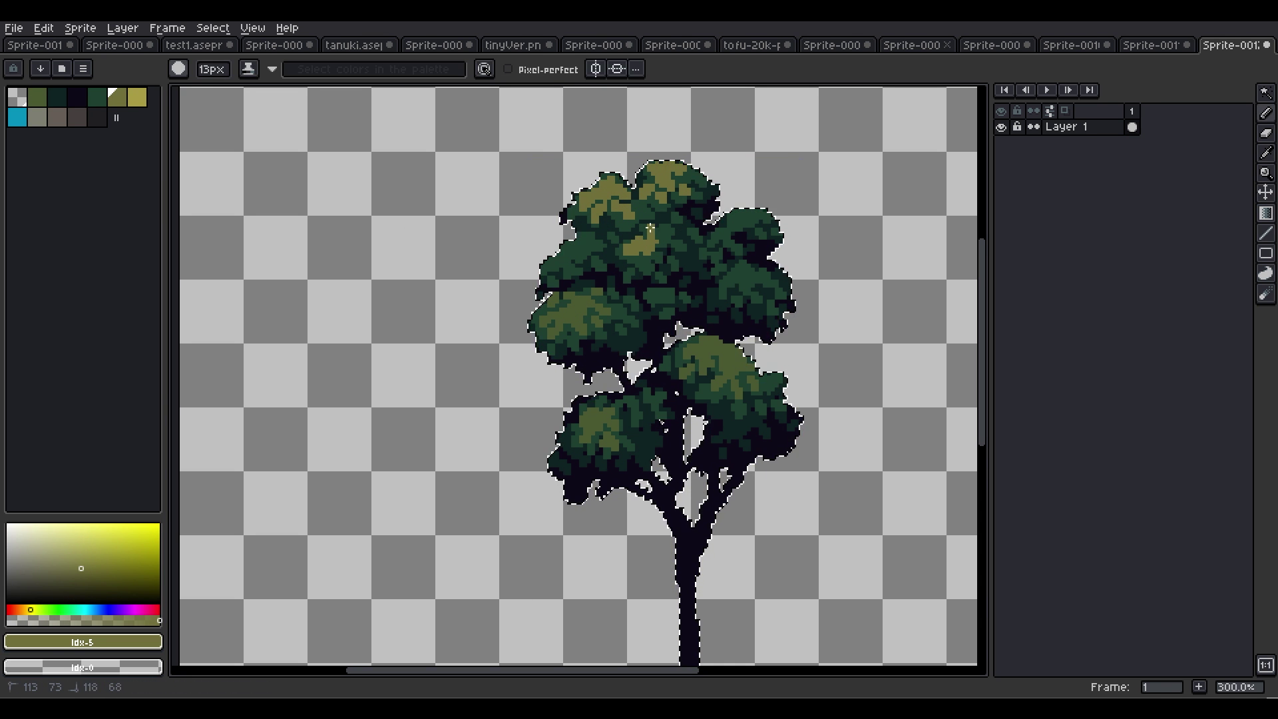
left_click(714, 303, "alt")
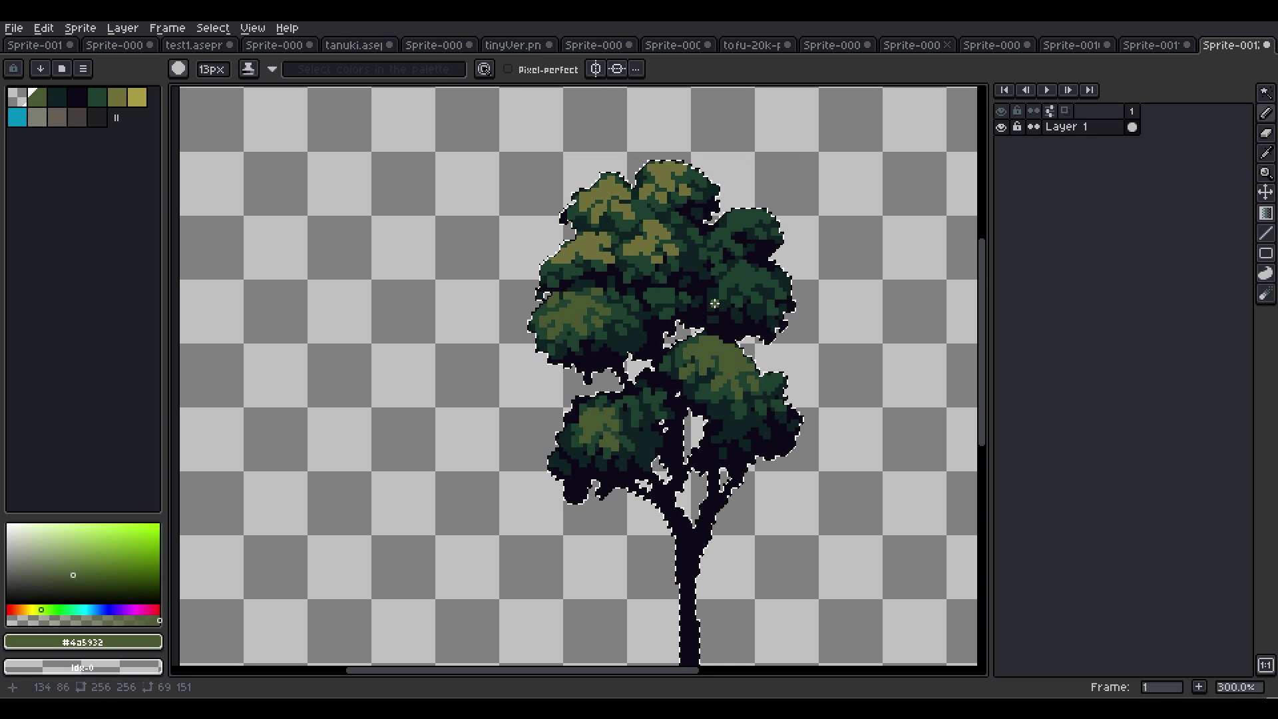
left_click(753, 222, "alt")
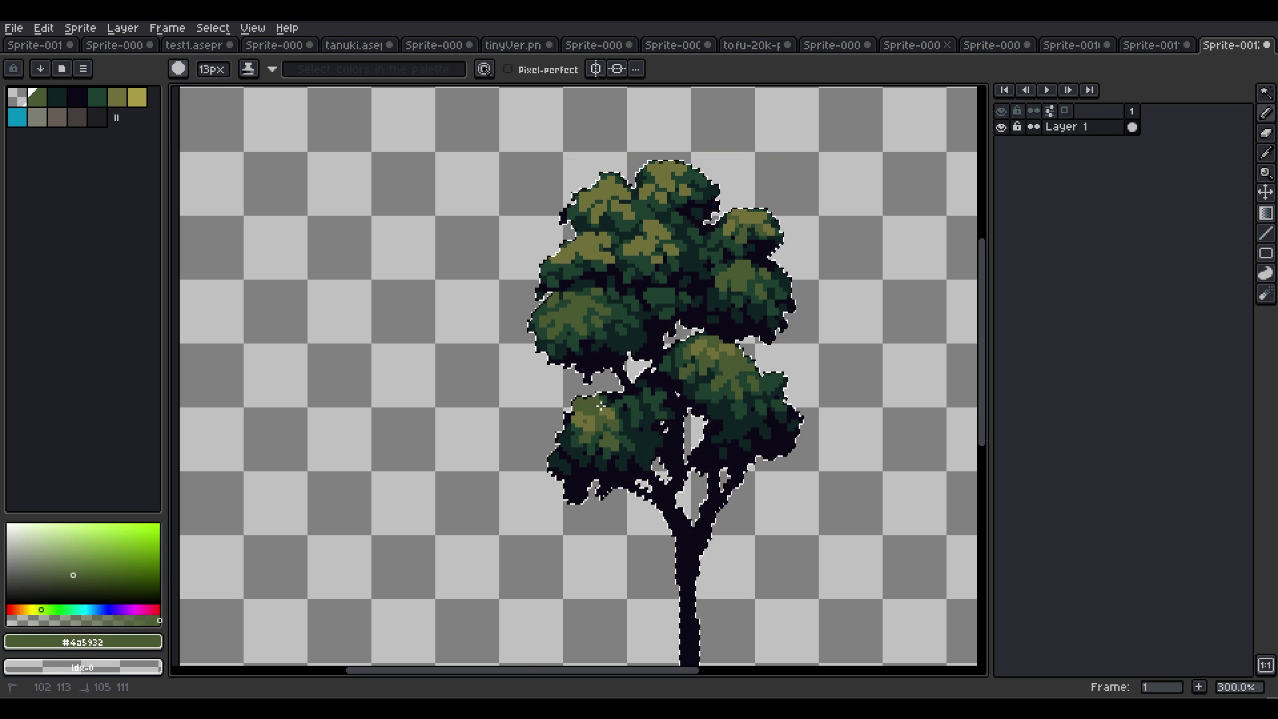
Alternate mid green and light olive shading on the lit clumps, ending on the darkest shadow colour.
left_click(608, 419, "alt")
left_click(576, 419, "alt")
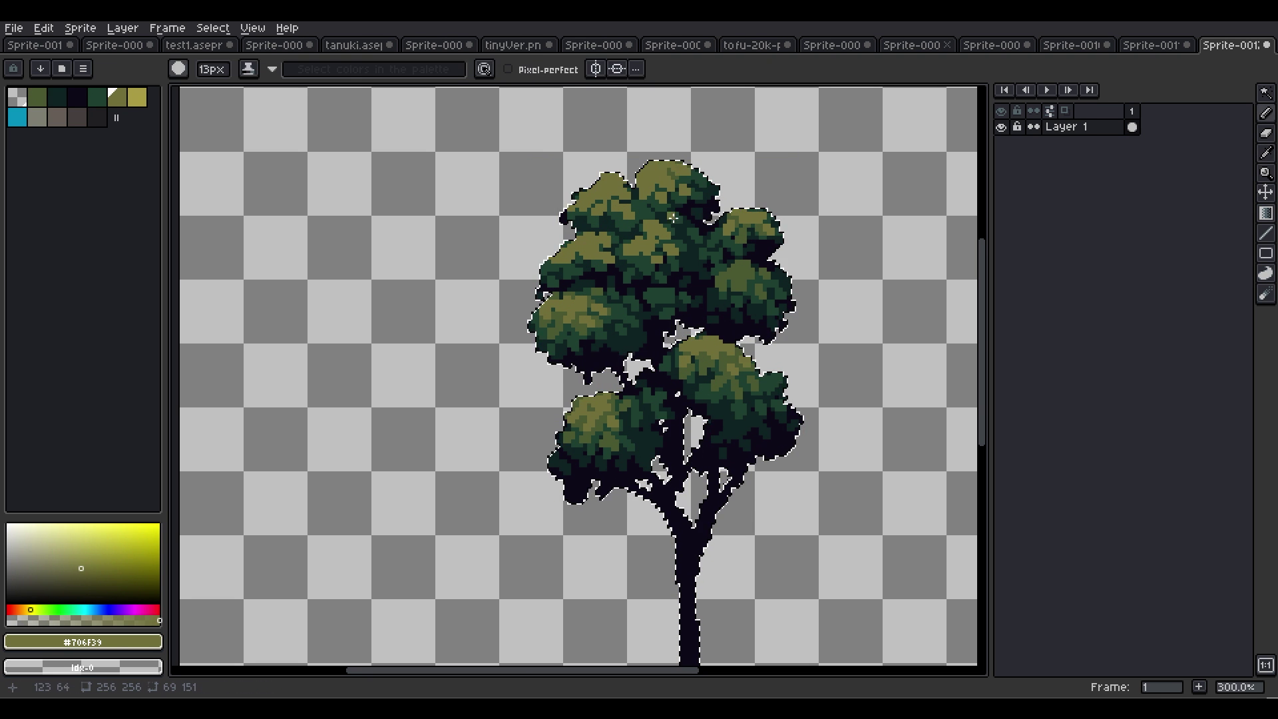
left_click(726, 488, "alt")
left_click(595, 309, "alt")
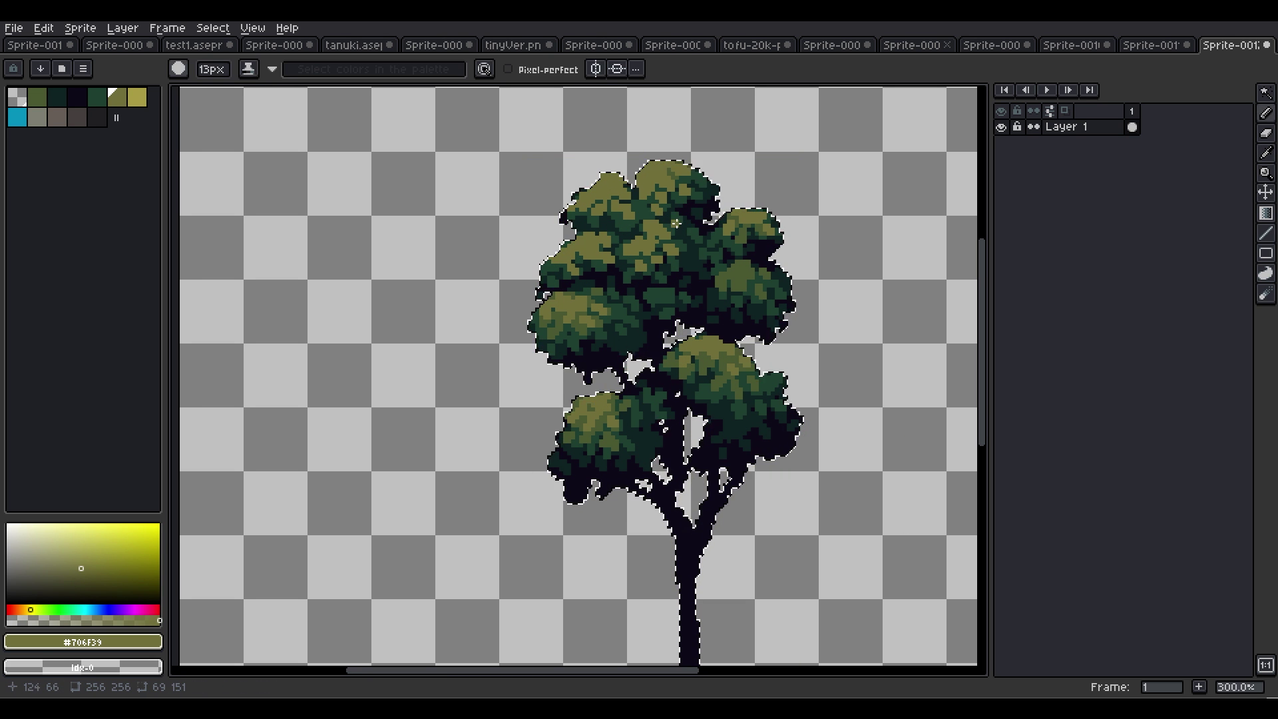
left_click(693, 210, "alt")
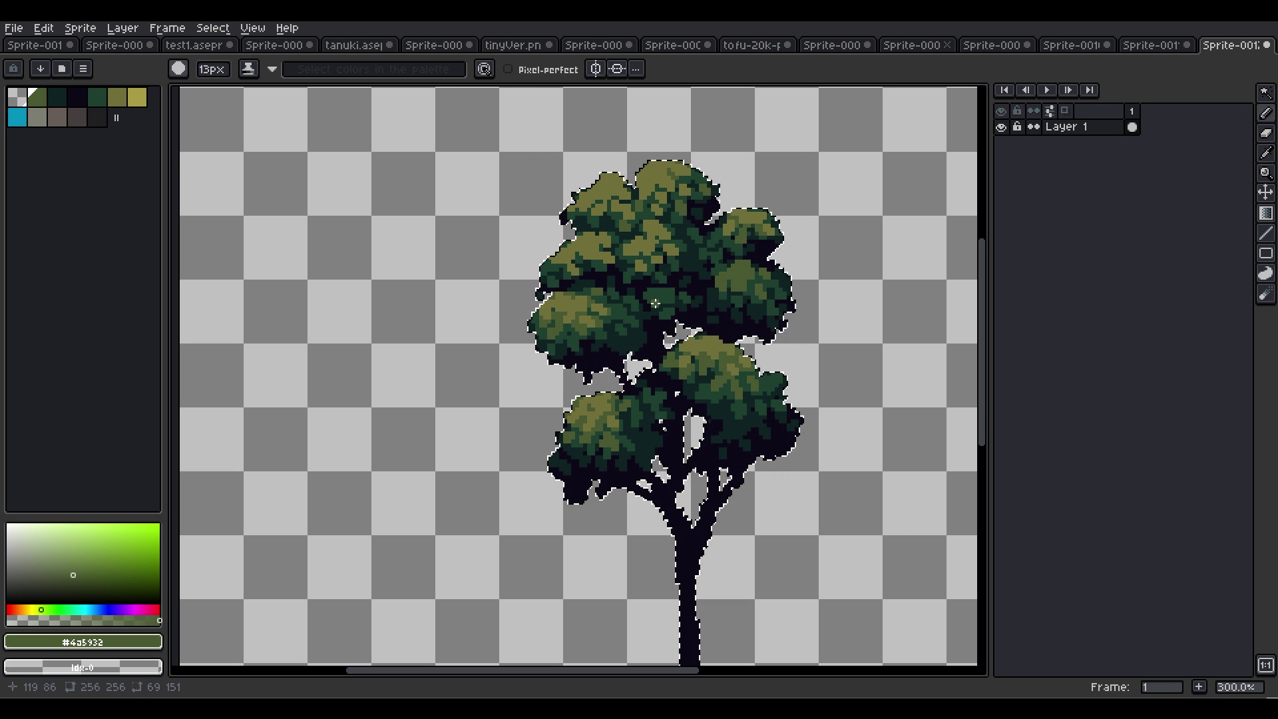
left_click(667, 321, "alt")
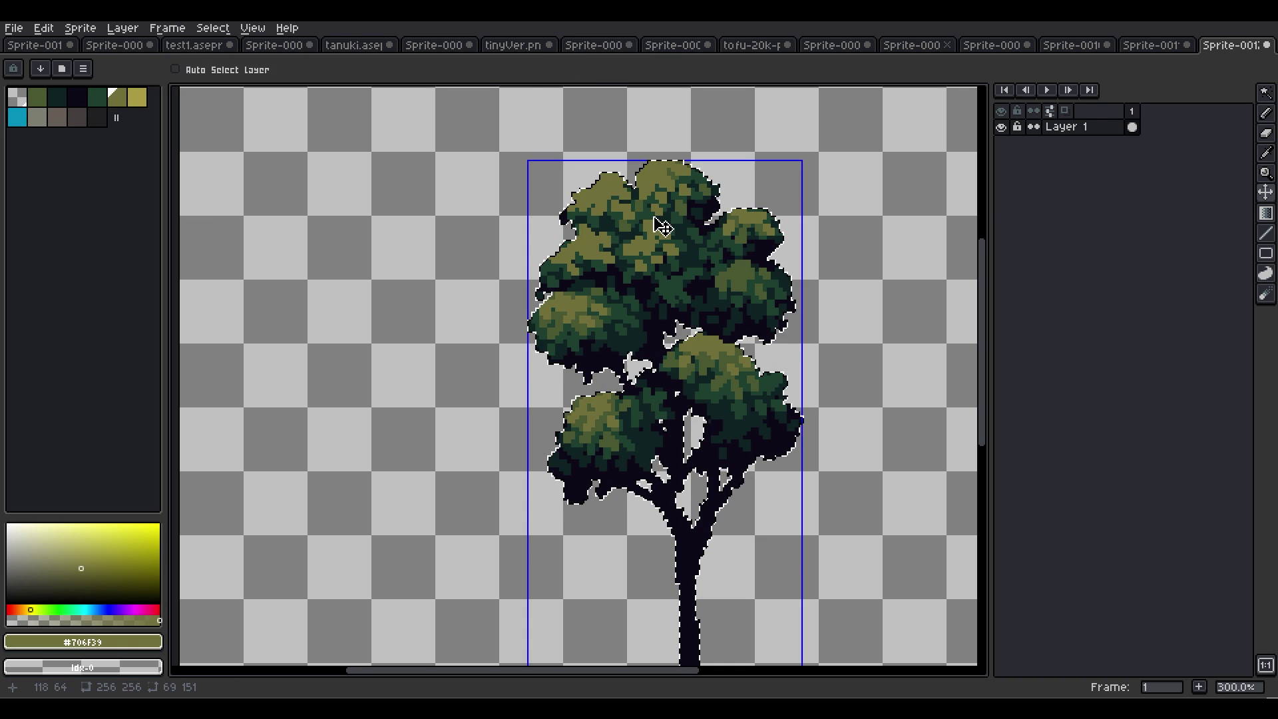
Alternate eyedropped olive and mid green to add olive flecks along the upper clump edges.
left_click(628, 266, "alt")
left_click(665, 280, "alt")
key("ctrl")
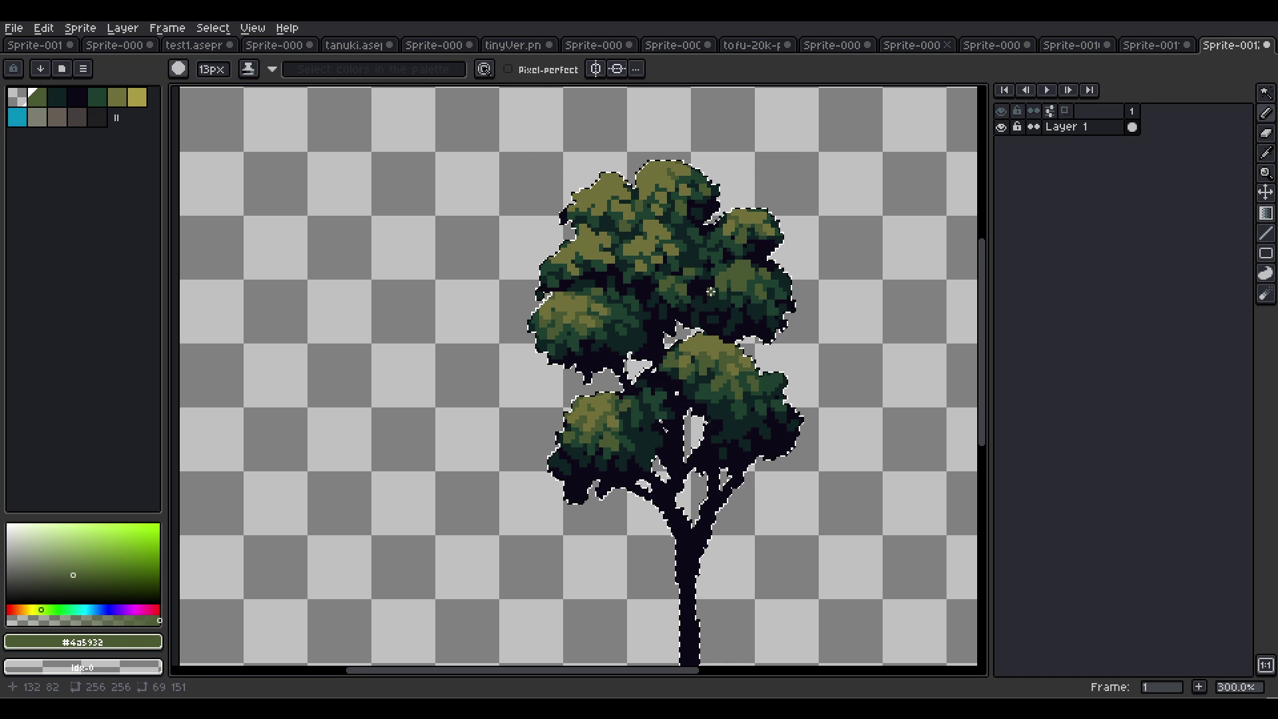
key("ctrl")
left_click(676, 300, "alt")
key("ctrl")
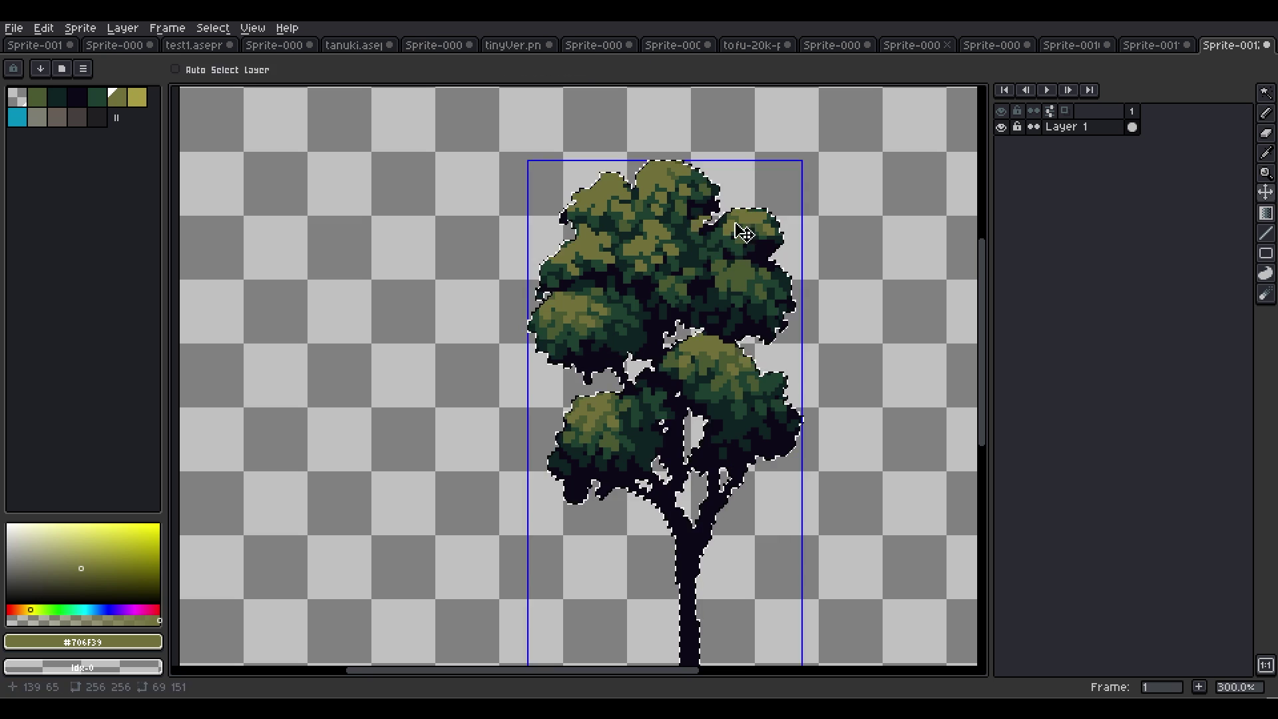
left_click(666, 286, "alt")
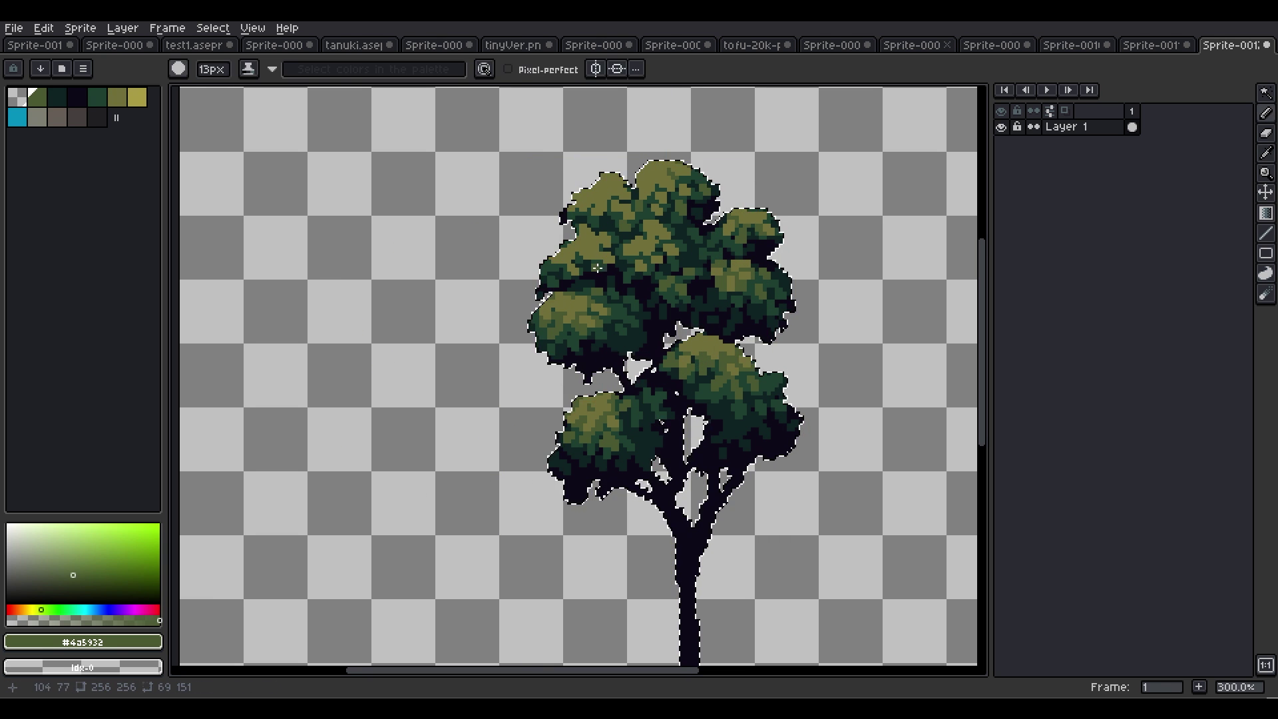
key("ctrl")
left_click(589, 282, "alt")
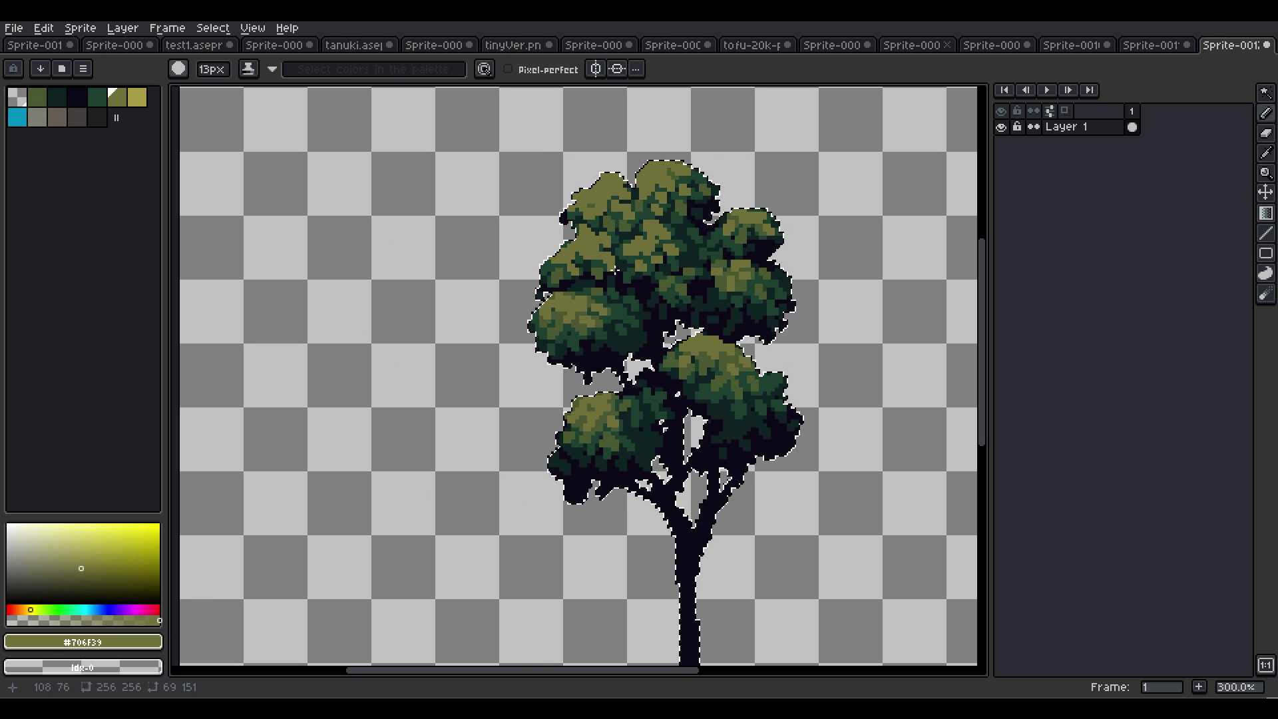
left_click(616, 236, "alt")
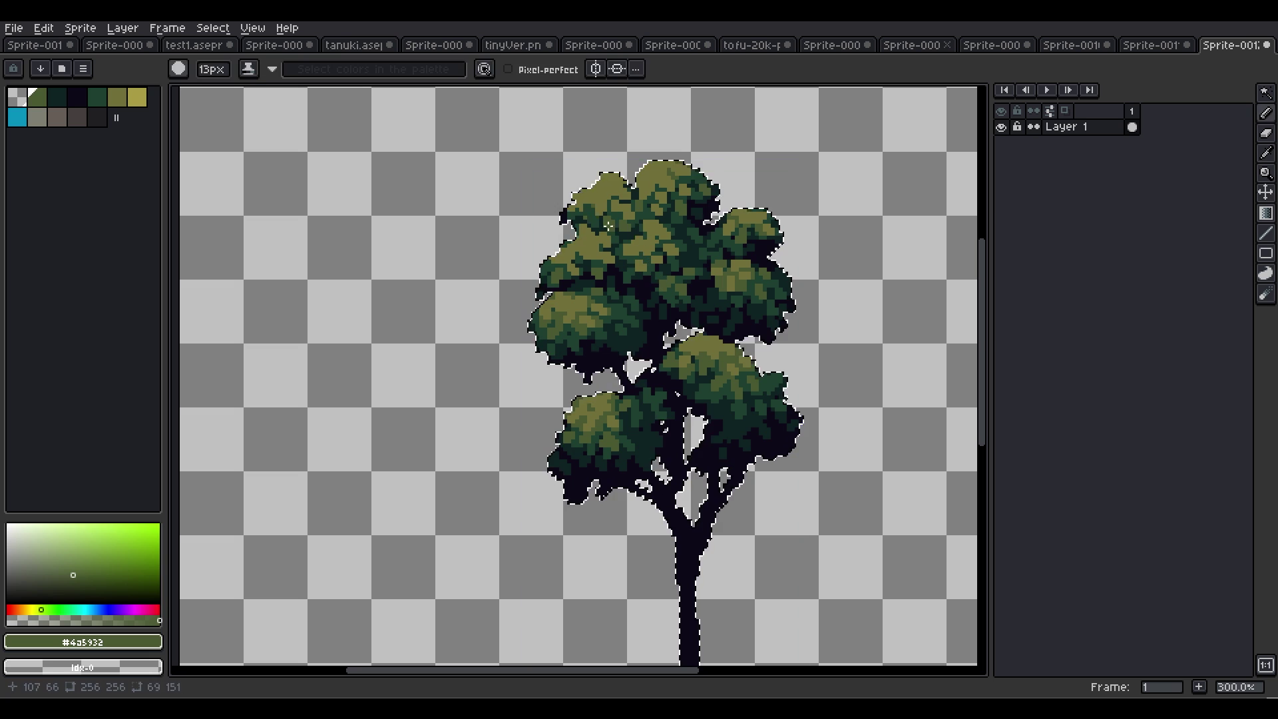
left_click(588, 213, "alt")
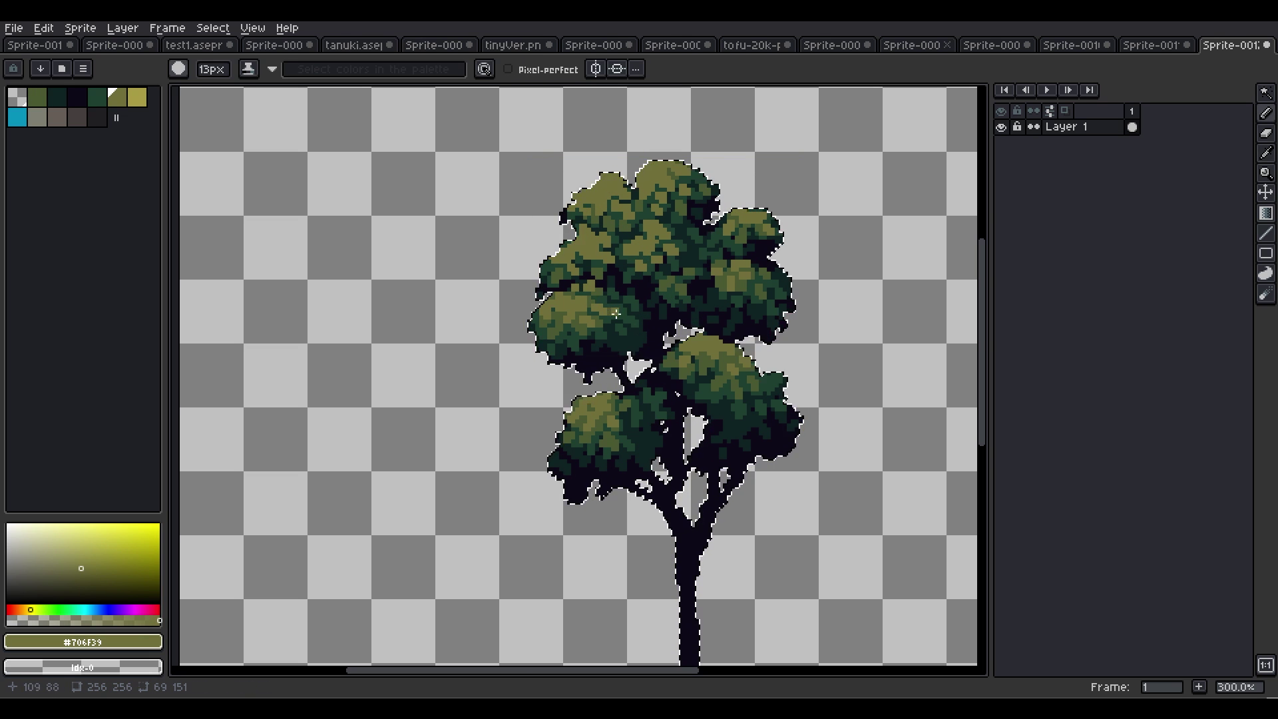
key("ctrl")
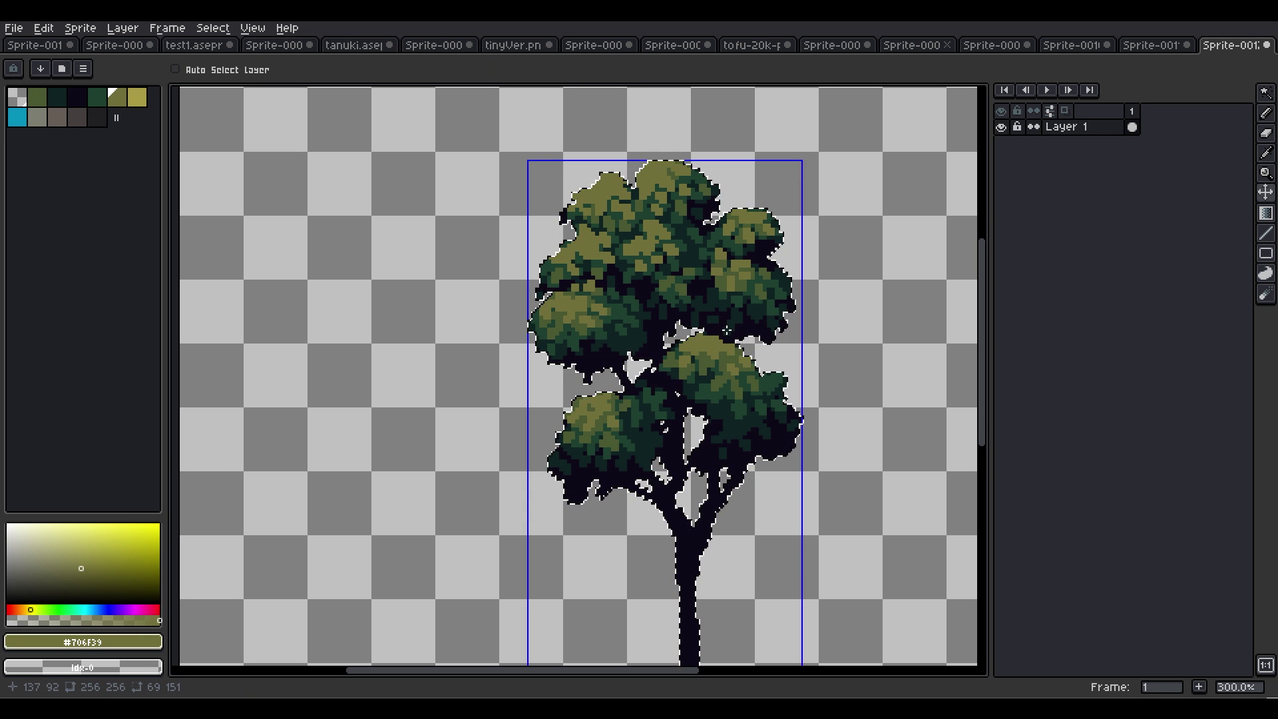
Choose the light yellow highlight colour, deselect the tree with Ctrl+D, and sample olive.
left_click(616, 197, "alt")
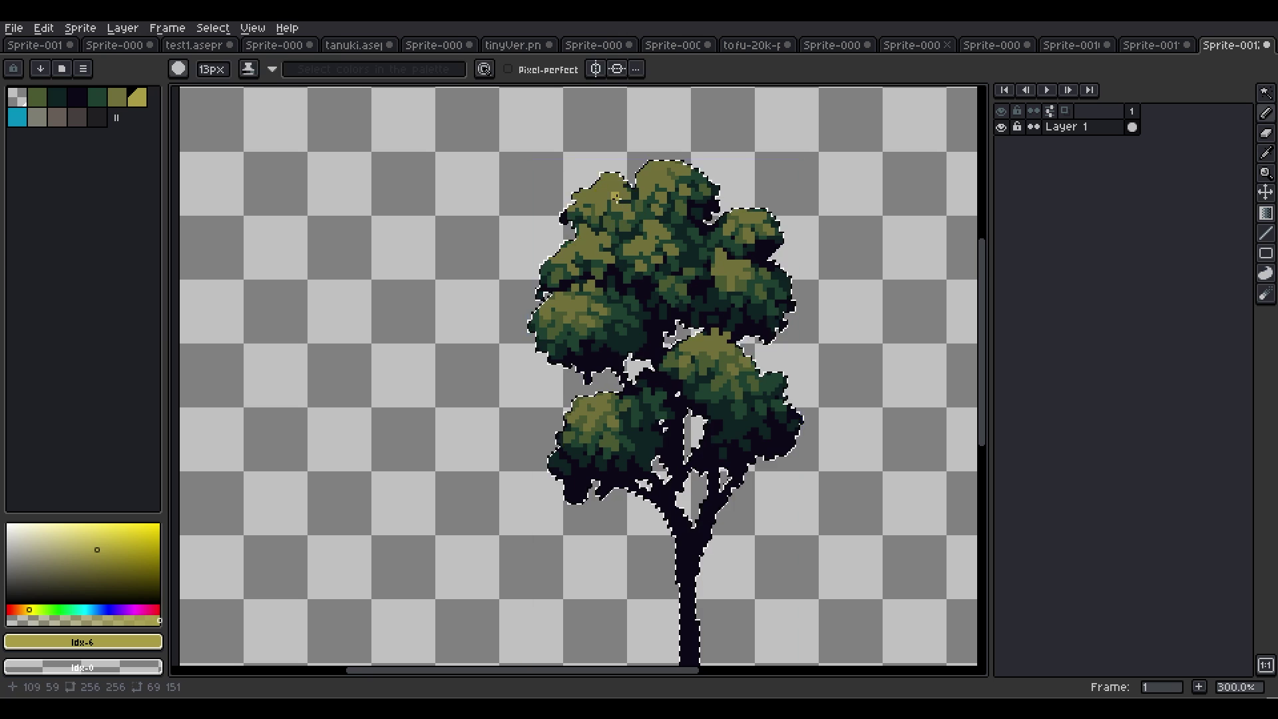
key("ctrl")
key("ctrl")
key("ctrl")
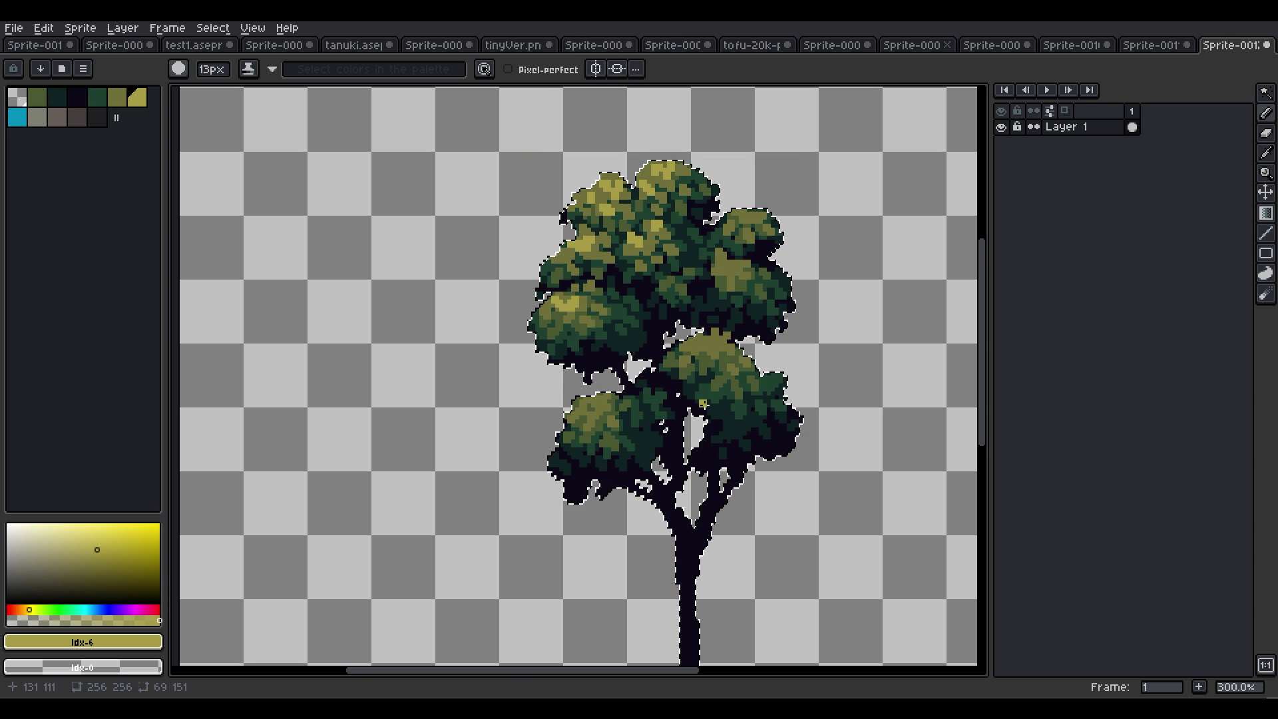
key("ctrl+d")
left_click(628, 376, "alt")
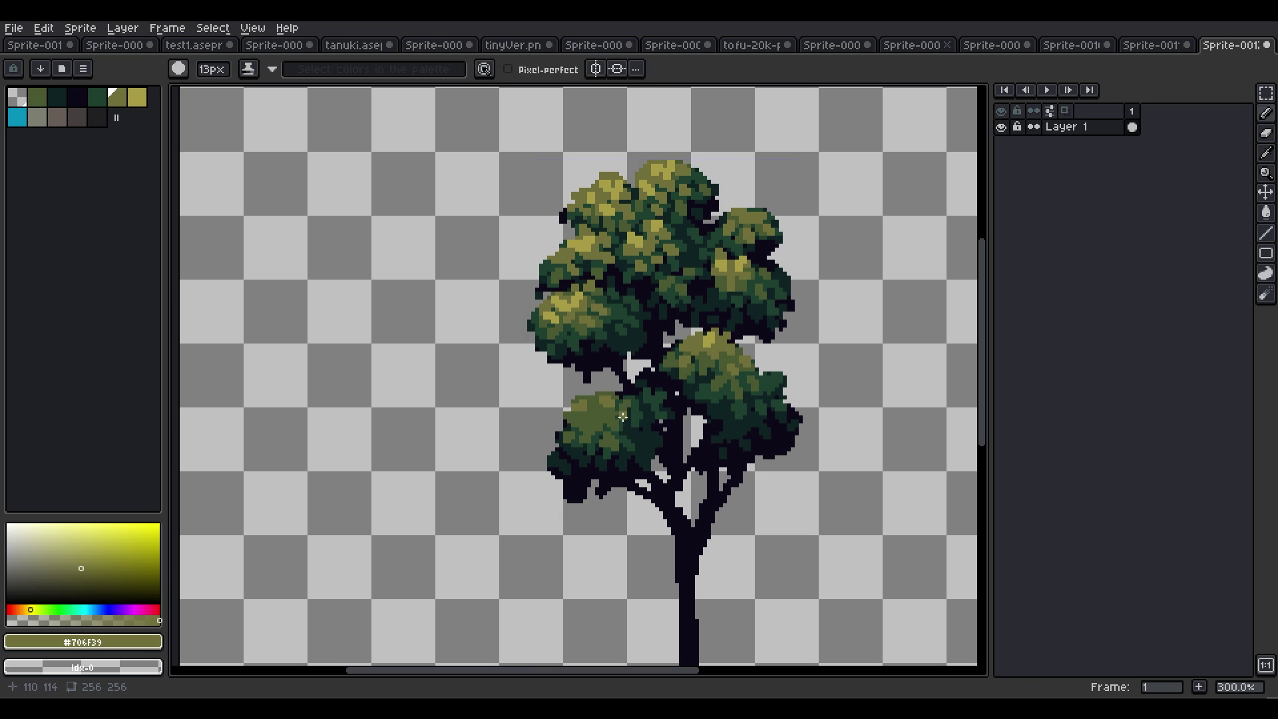
left_click(644, 285, "alt")
key("ctrl")
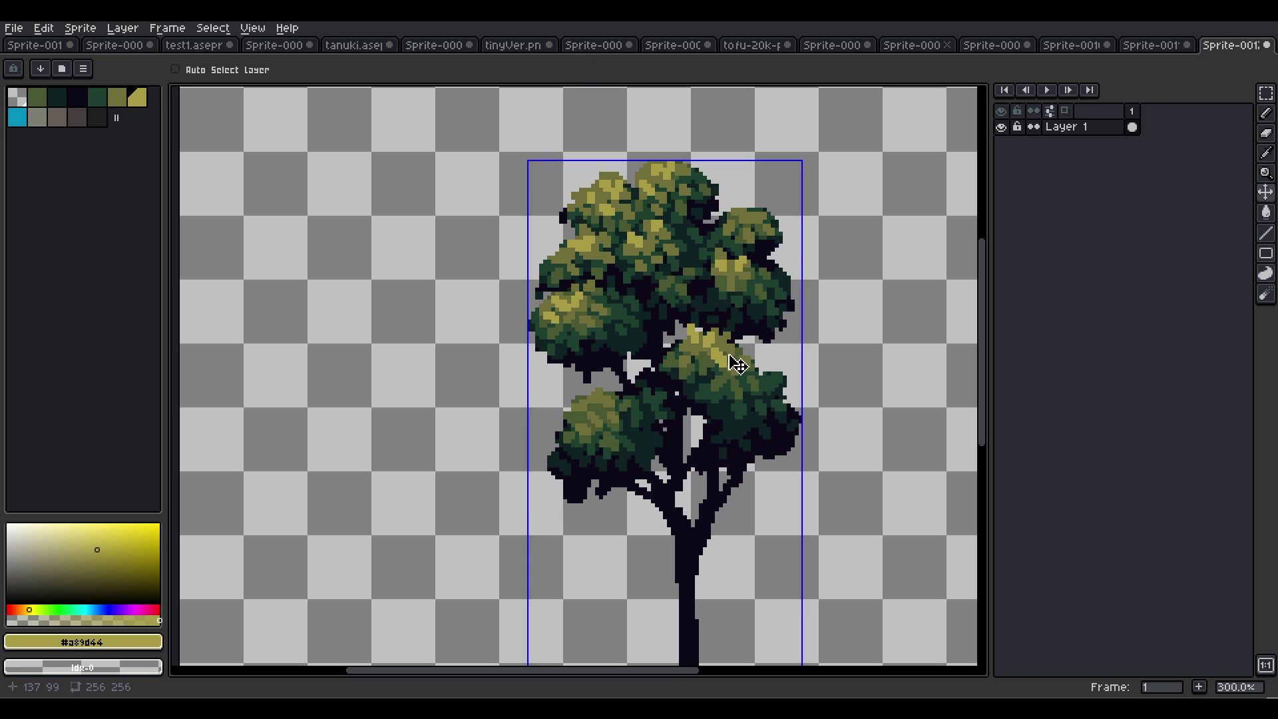
key("alt")
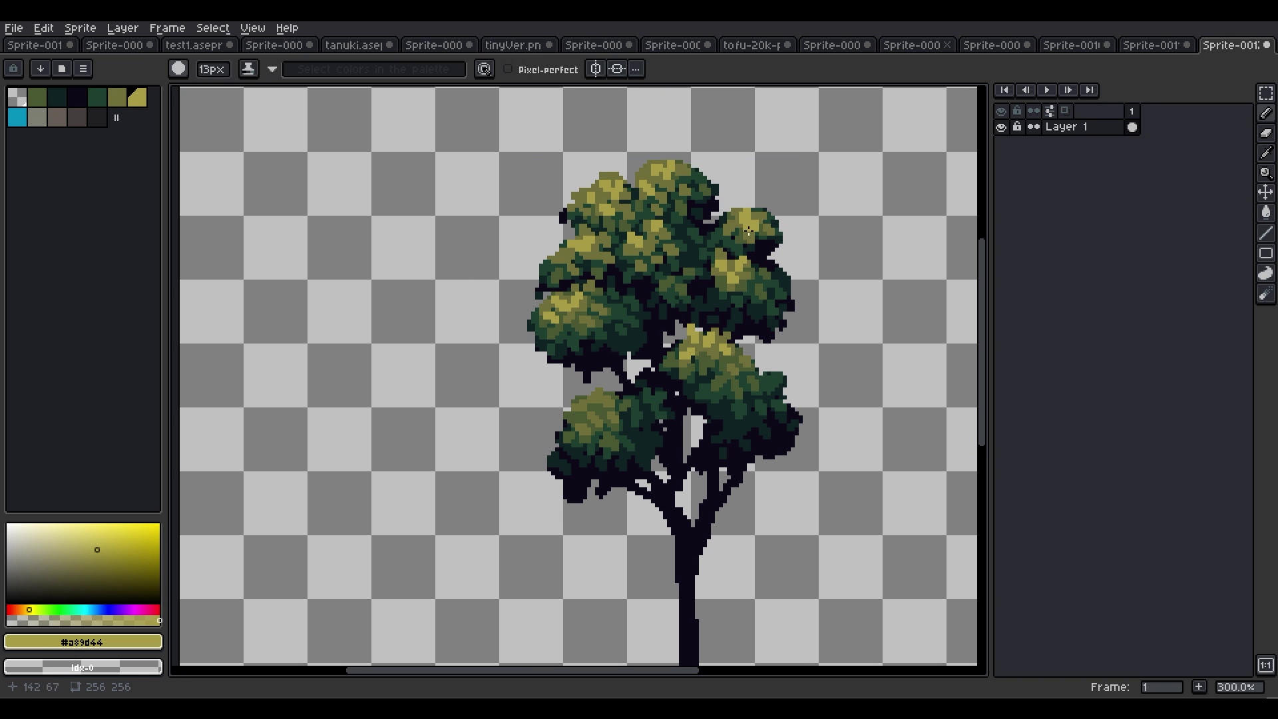
key("ctrl")
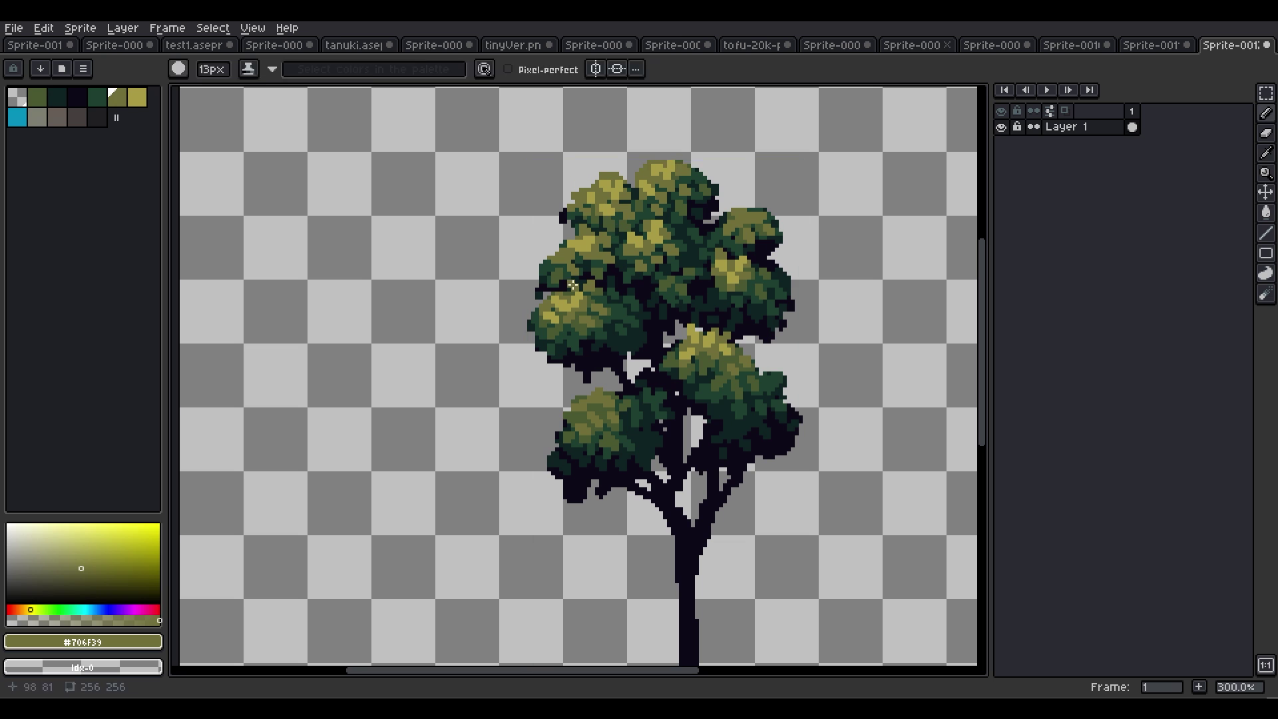
Sample the near-black trunk, dark green and olive to touch up the lower canopy.
left_click(618, 356, "alt")
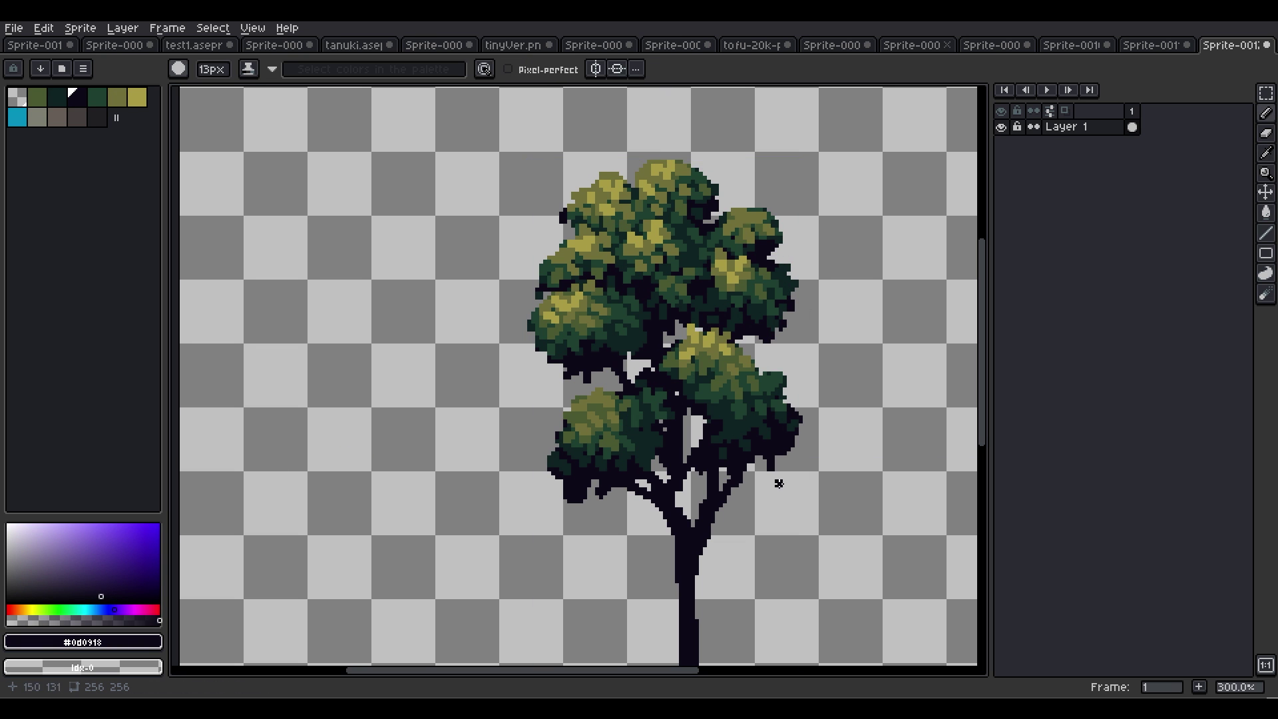
left_click(612, 499, "alt")
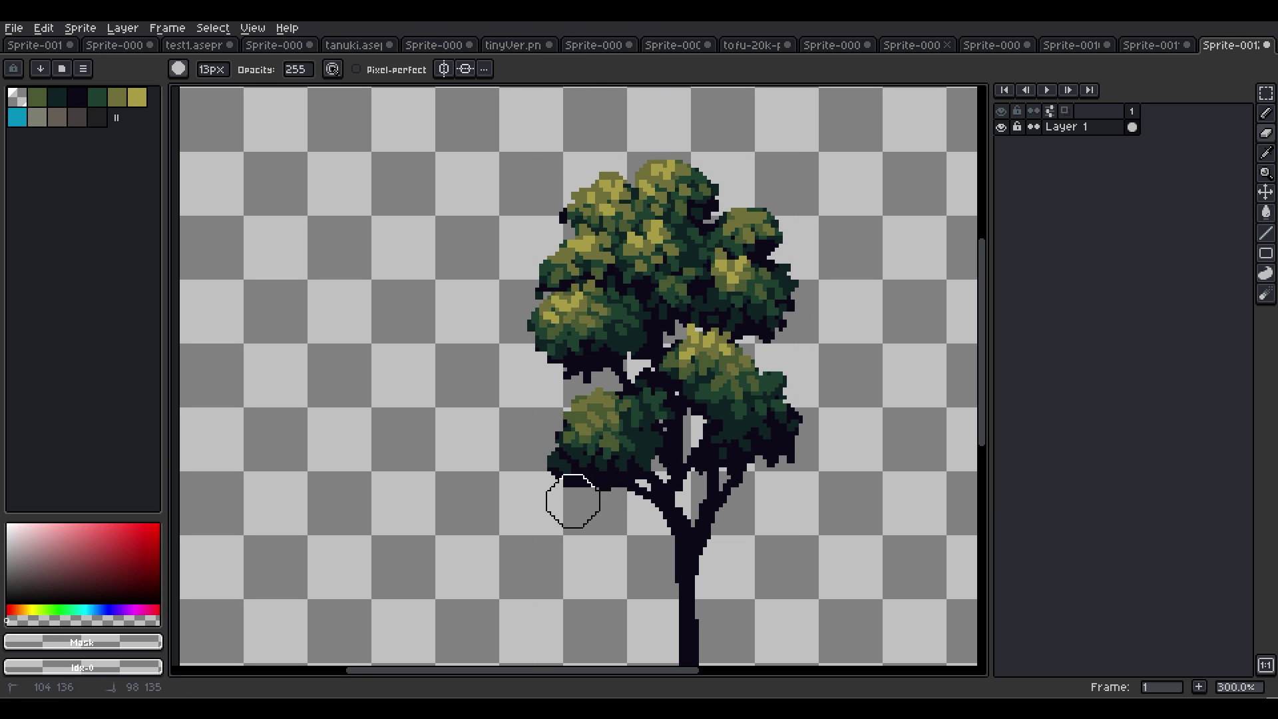
left_click(586, 483, "alt")
left_click(562, 427, "alt")
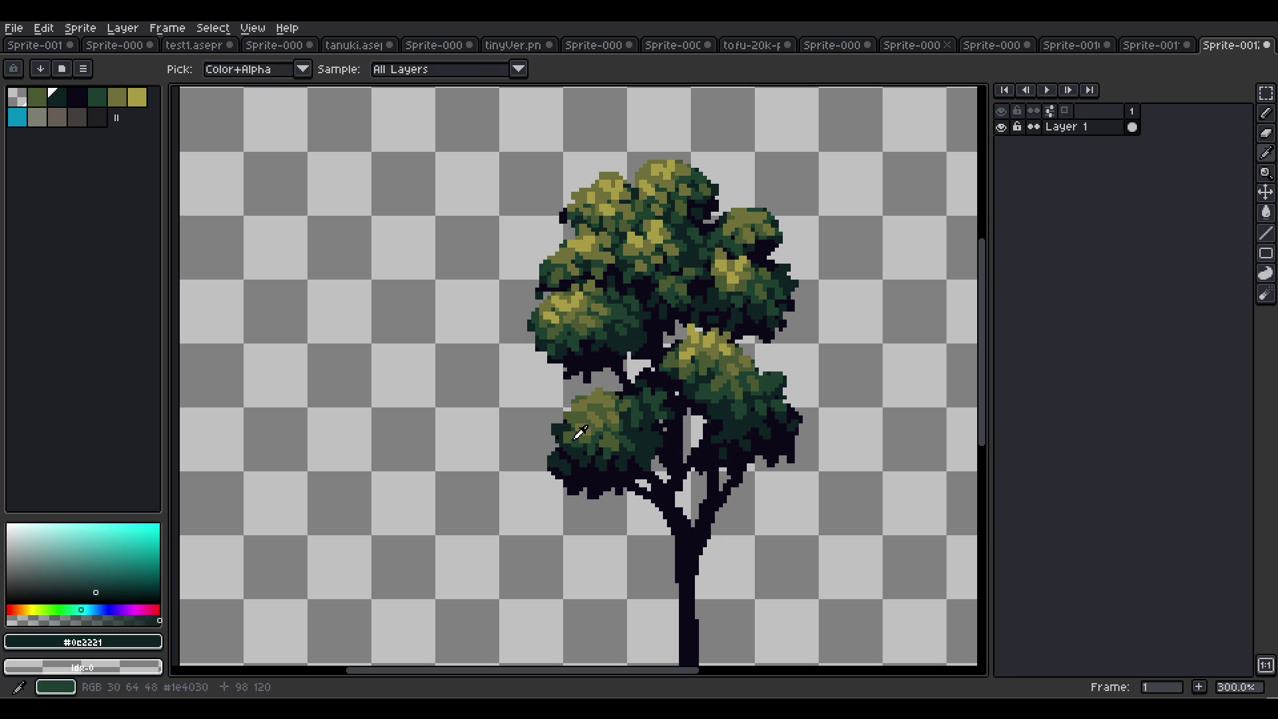
left_click(594, 446, "alt")
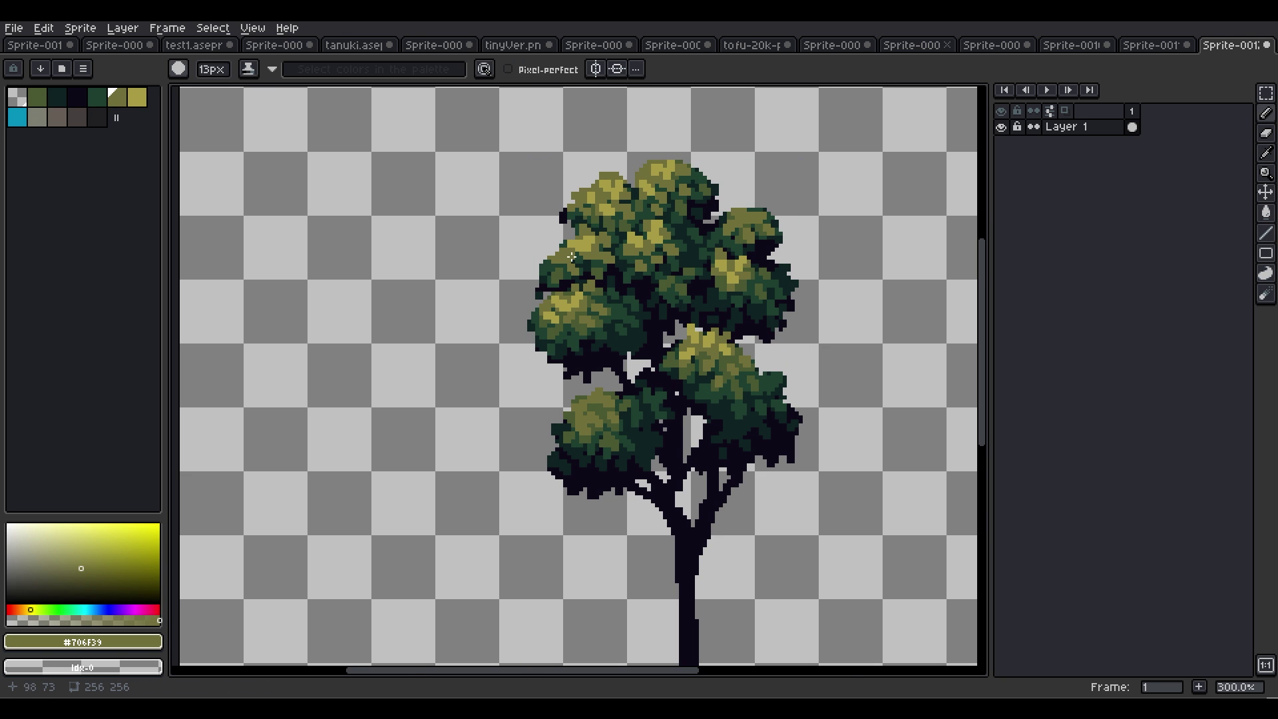
Zoom out and dab bright yellow highlights onto the left canopy clump.
scroll(434, 425, "down", 1)
left_click(444, 316, "alt")
key("ctrl")
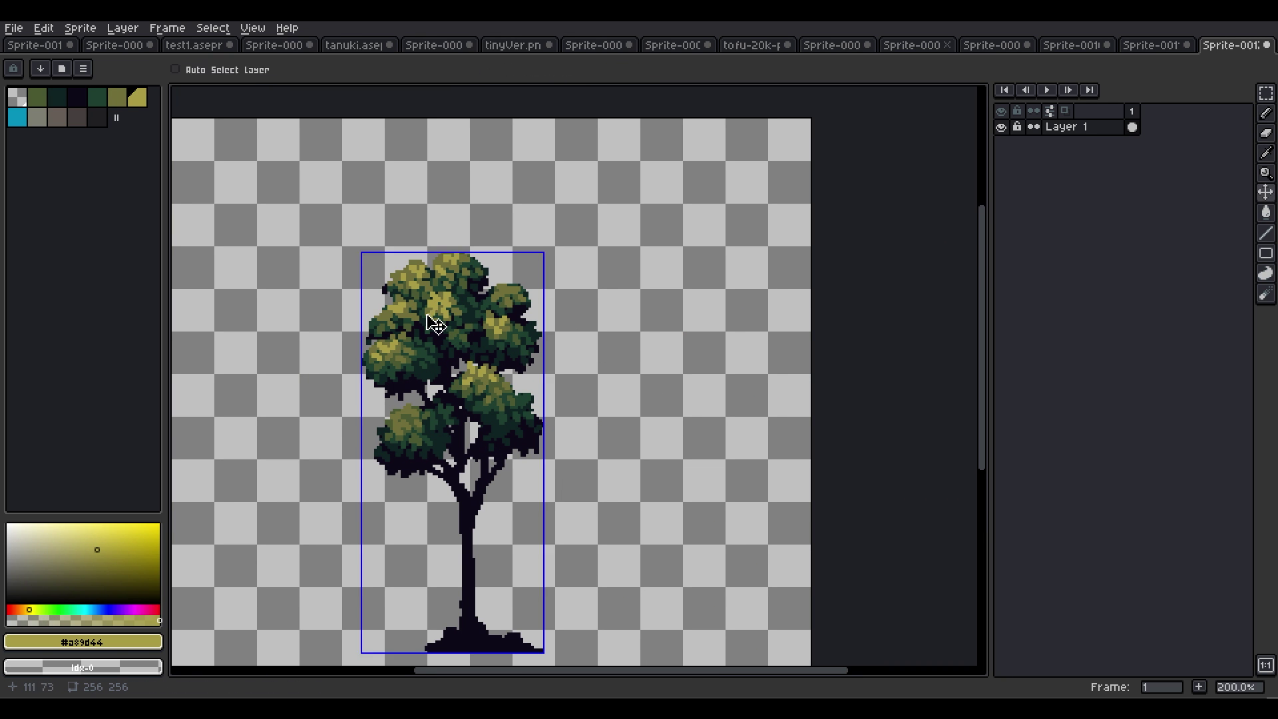
left_click(384, 310, "alt")
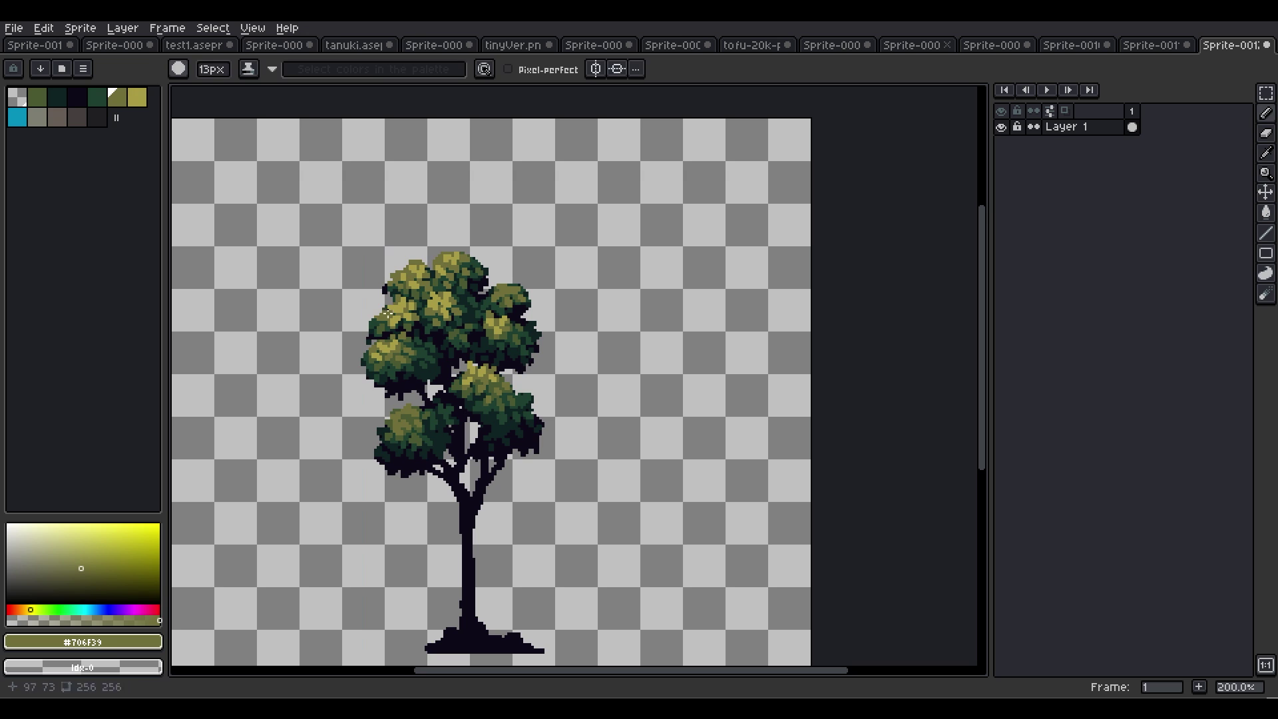